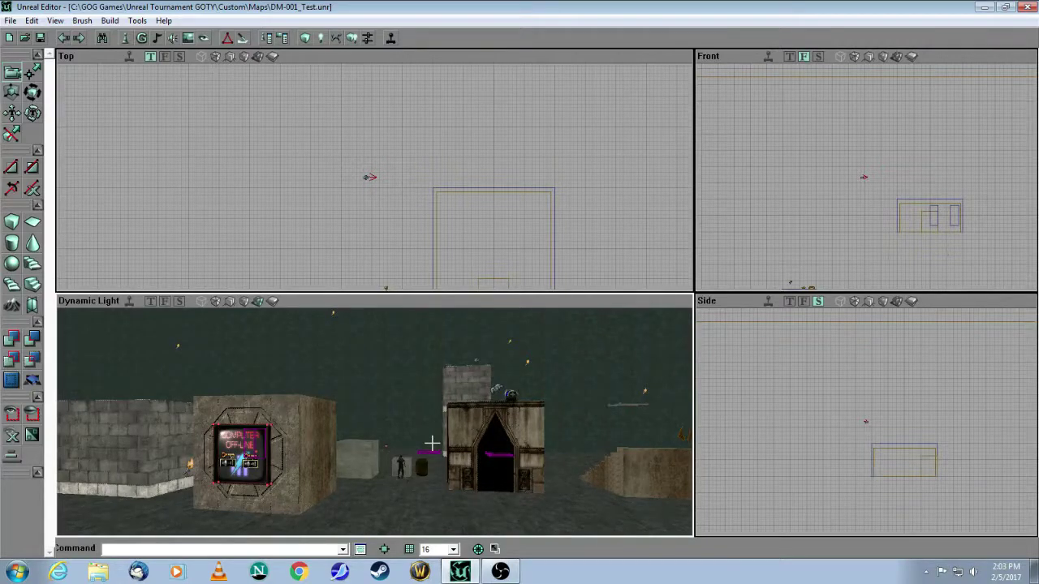
# Nudge the 3D view, then bring up the Actor Classes browser from the toolbar.
pyautogui.moveTo(417, 434); pyautogui.dragTo(385, 437)
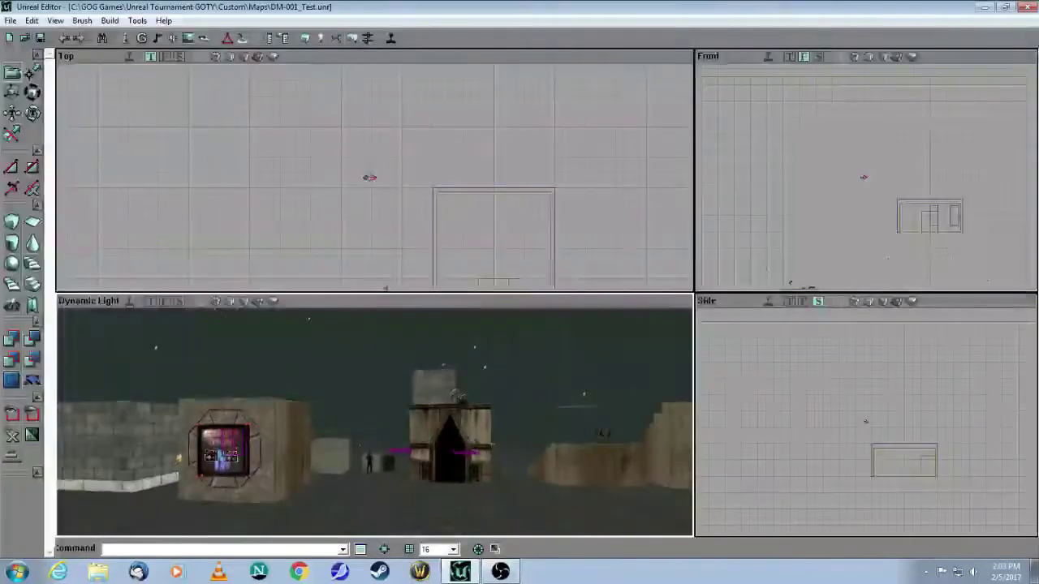
pyautogui.click(126, 39)
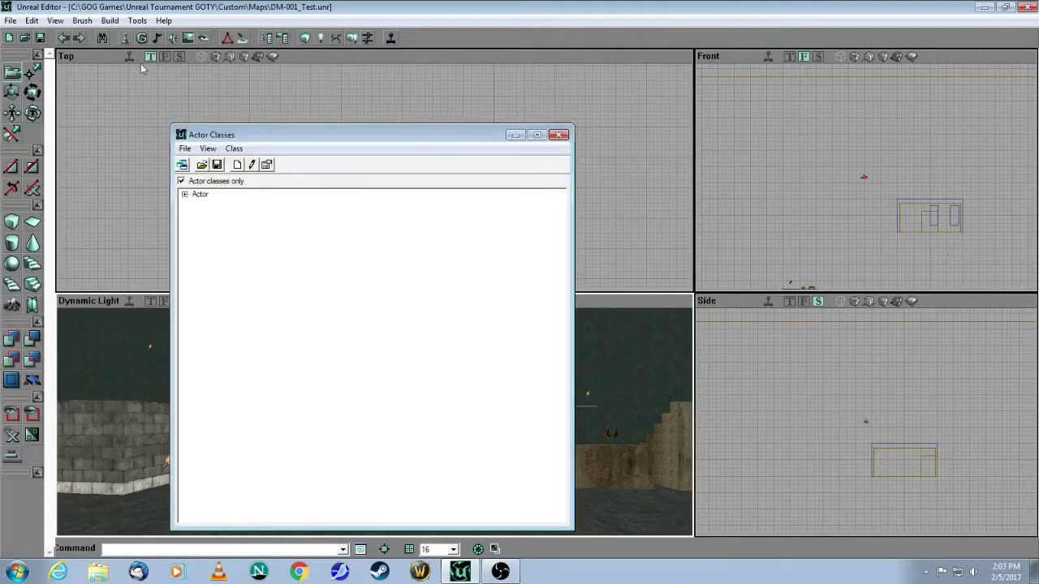
# Select the AmbientSound class under Actor > Keypoint in the Actor Classes browser.
pyautogui.click(185, 195)
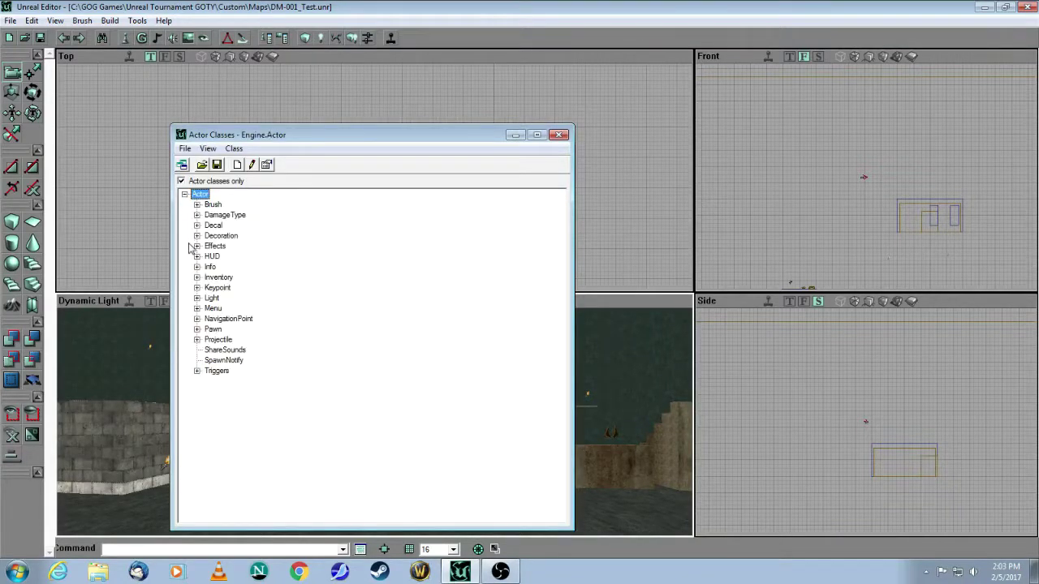
pyautogui.click(213, 289)
pyautogui.click(197, 288)
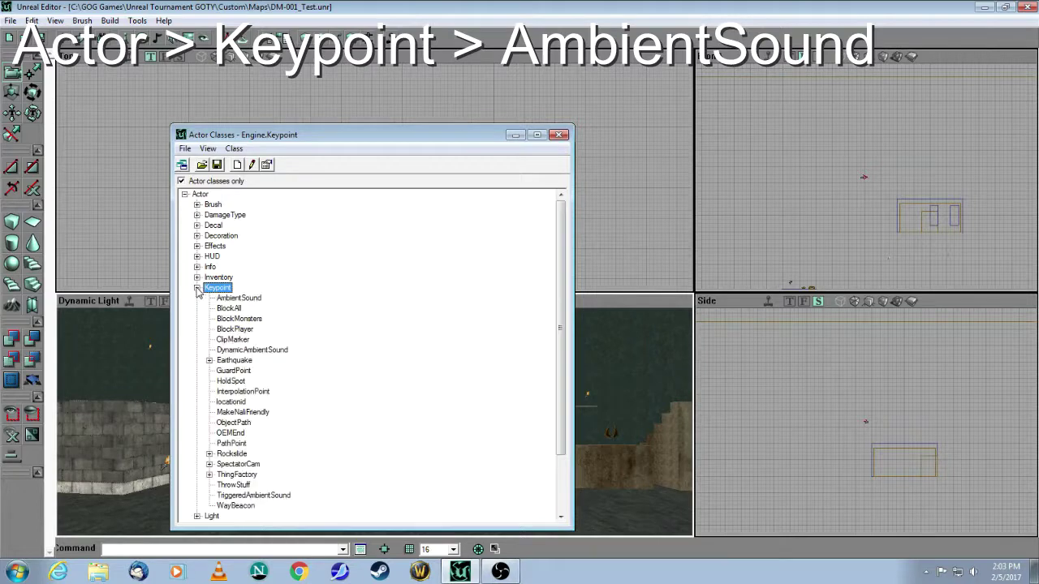
pyautogui.click(235, 298)
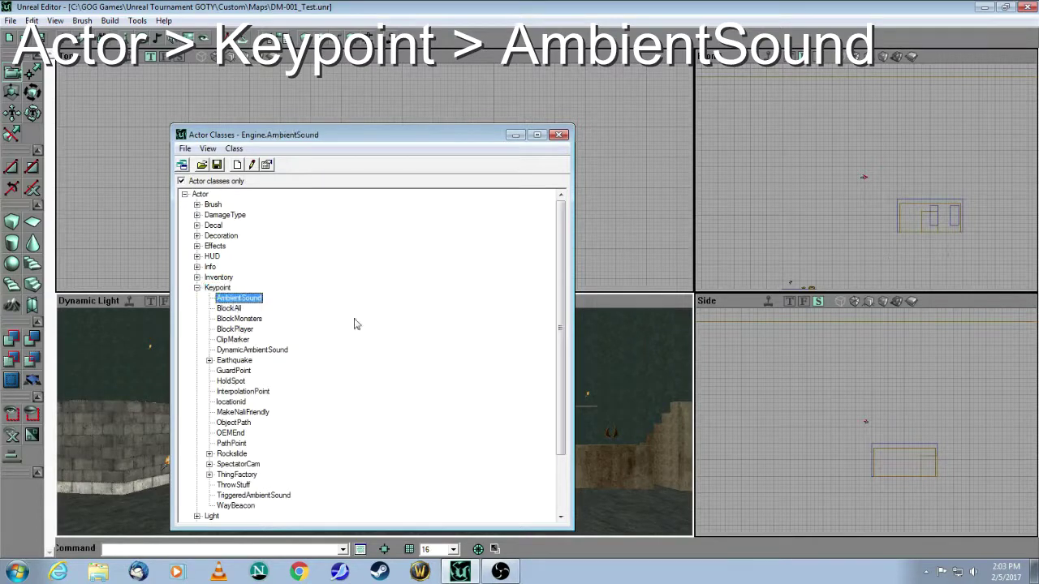
# Place an AmbientSound actor on the open floor and select it.
pyautogui.click(516, 134)
pyautogui.moveTo(399, 417); pyautogui.dragTo(395, 455)
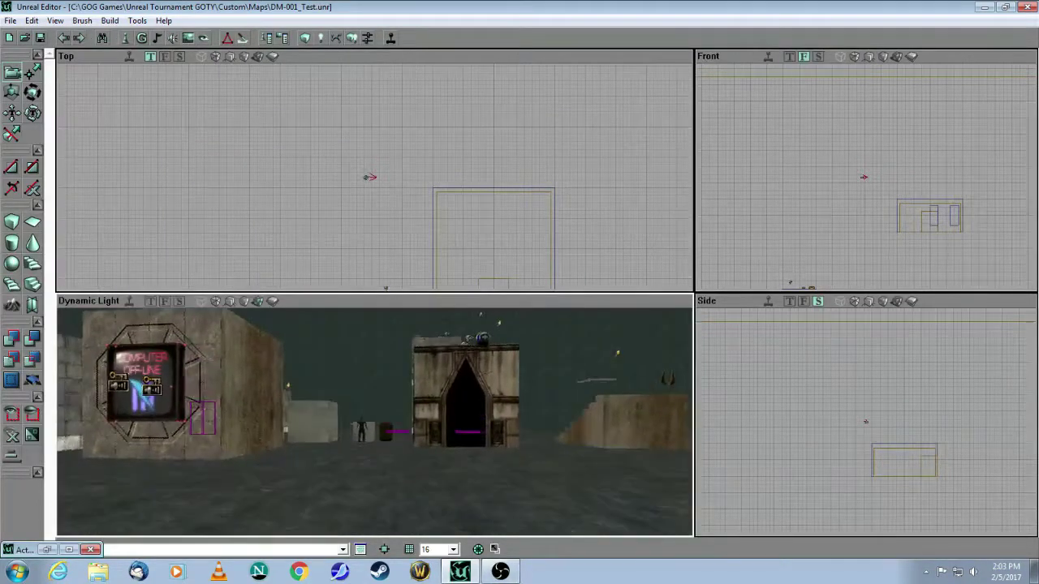
pyautogui.rightClick(385, 509)
pyautogui.click(405, 383)
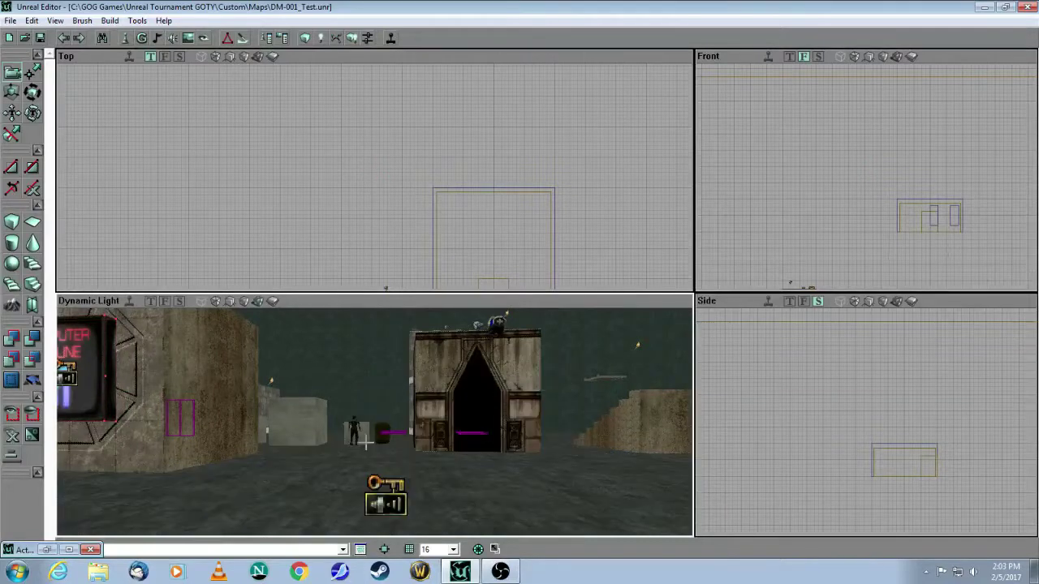
pyautogui.click(391, 487)
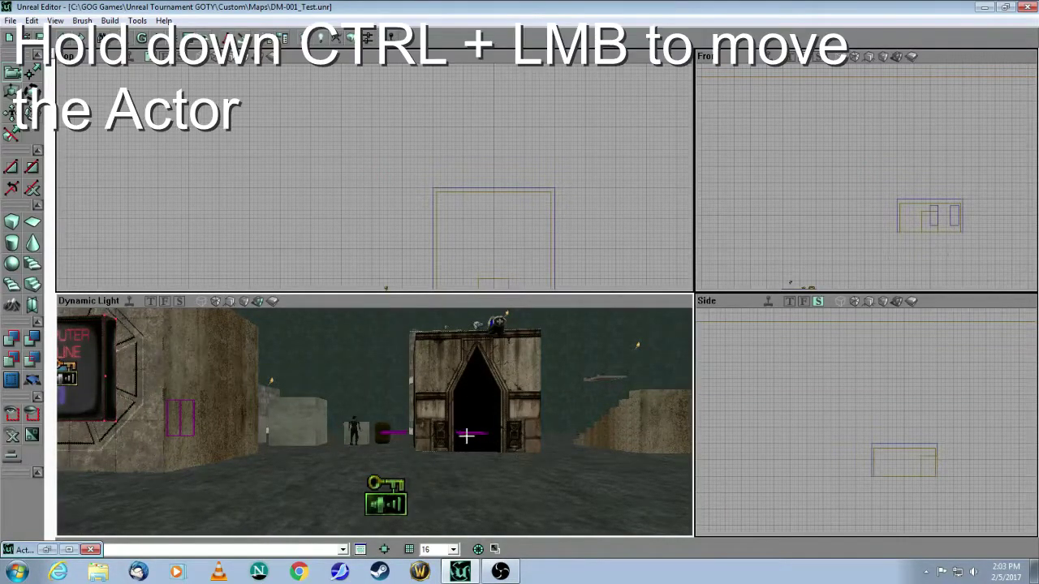
# Shift the AmbientSound right and lift it higher off the floor in the Front view.
pyautogui.moveTo(751, 191); pyautogui.dragTo(763, 203)
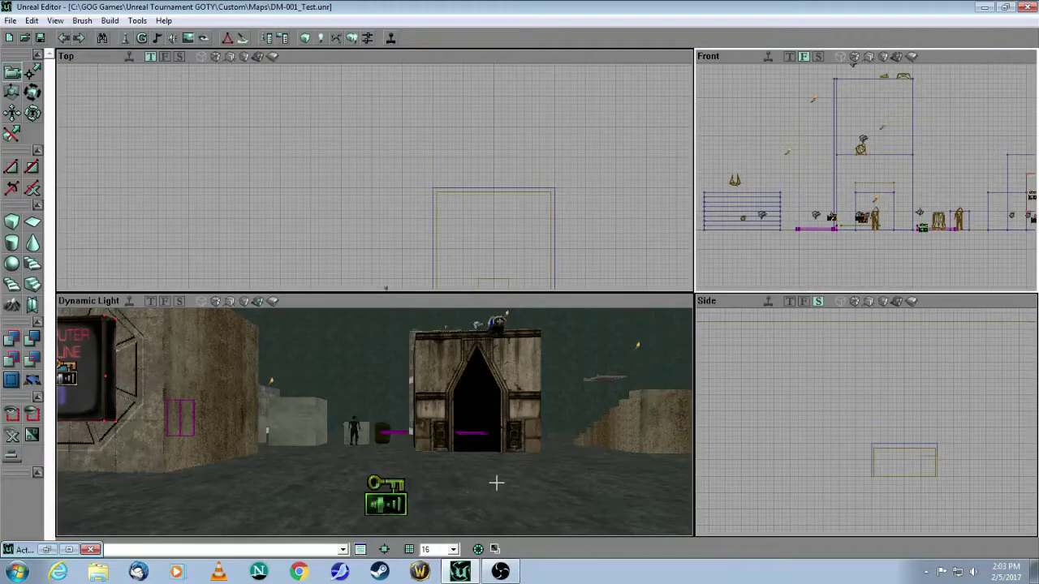
pyautogui.keyDown('ctrl'); pyautogui.moveTo(479, 488); pyautogui.dragTo(507, 489); pyautogui.keyUp('ctrl')
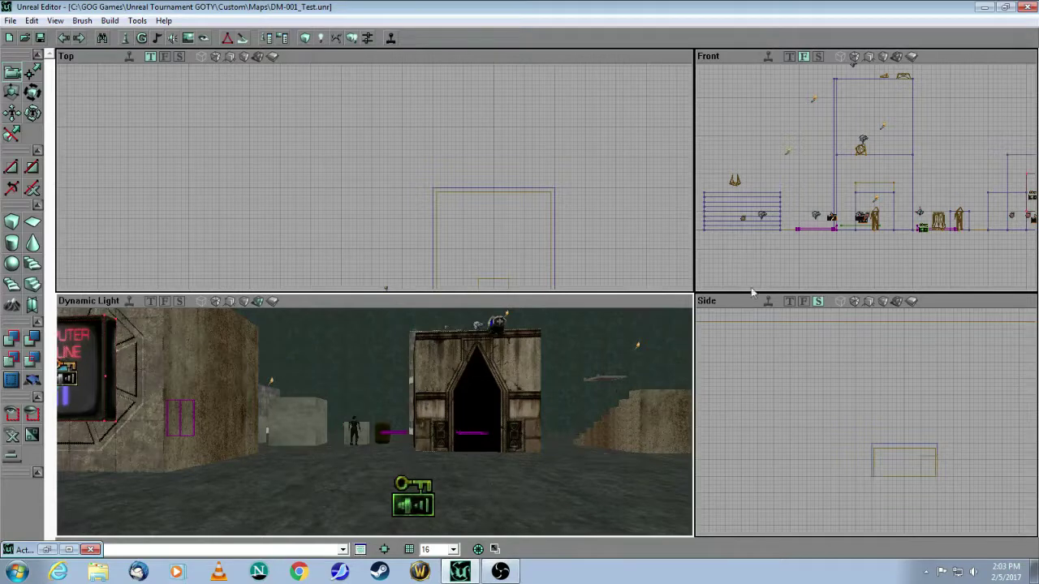
pyautogui.keyDown('ctrl'); pyautogui.moveTo(862, 247); pyautogui.dragTo(862, 207); pyautogui.keyUp('ctrl')
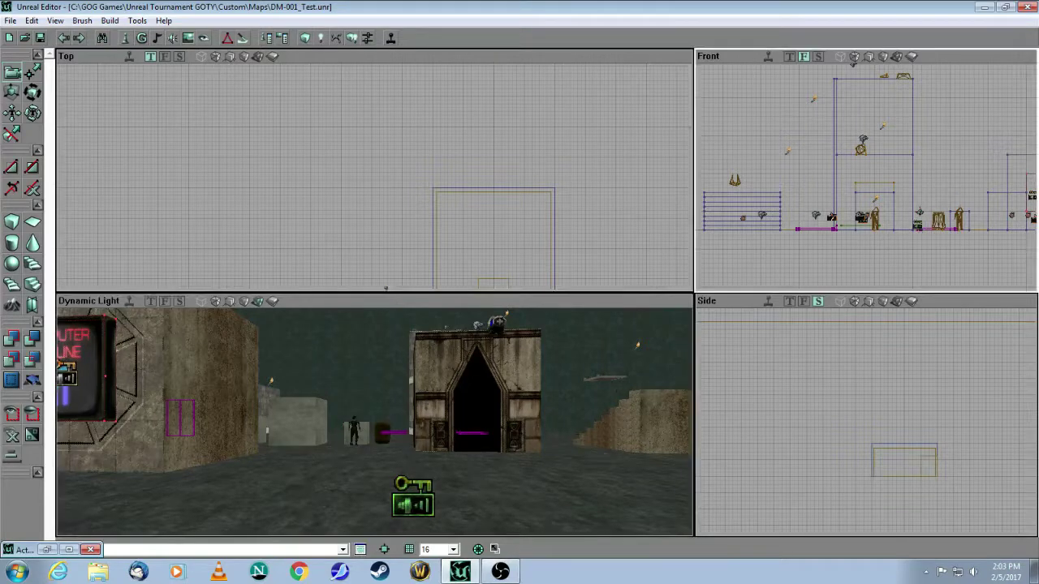
pyautogui.moveTo(622, 417)
pyautogui.mouseDown()
pyautogui.moveTo(604, 478)
pyautogui.moveTo(602, 423)
pyautogui.mouseUp()
# Delete the AmbientSound actor from the open floor.
pyautogui.rightClick(410, 487)
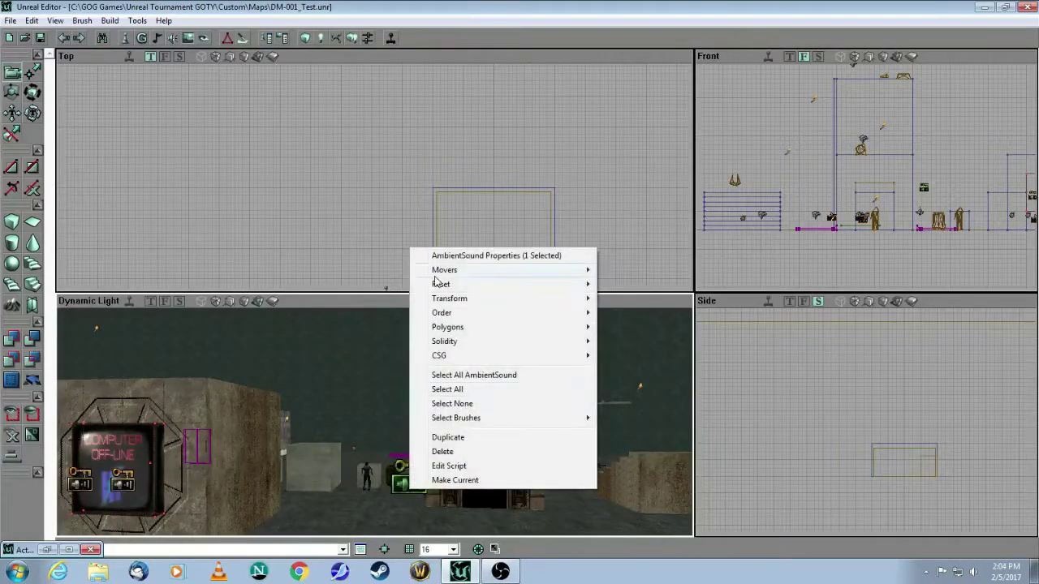
pyautogui.click(442, 451)
pyautogui.moveTo(294, 417)
pyautogui.mouseDown()
pyautogui.moveTo(378, 449)
pyautogui.moveTo(389, 439)
pyautogui.mouseUp()
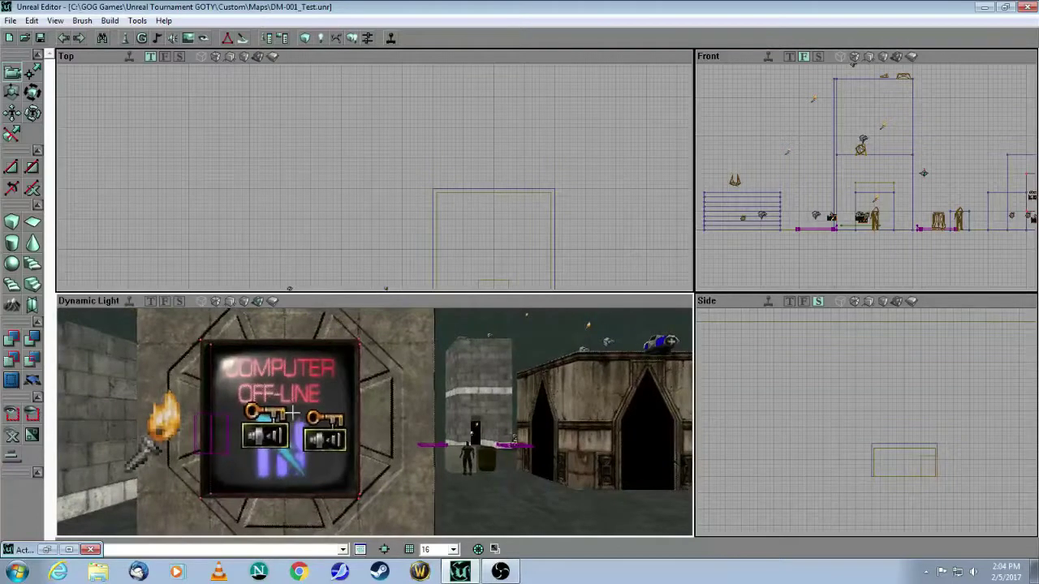
# Inspect the Computer Off-Line screen surface's properties, then fly the view close to that panel.
pyautogui.click(298, 381)
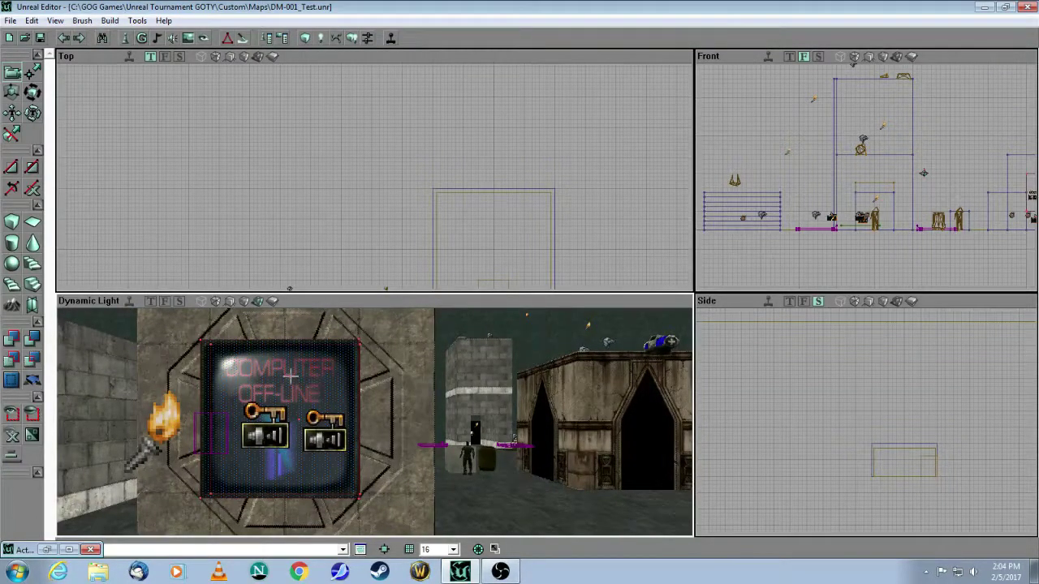
pyautogui.click(284, 39)
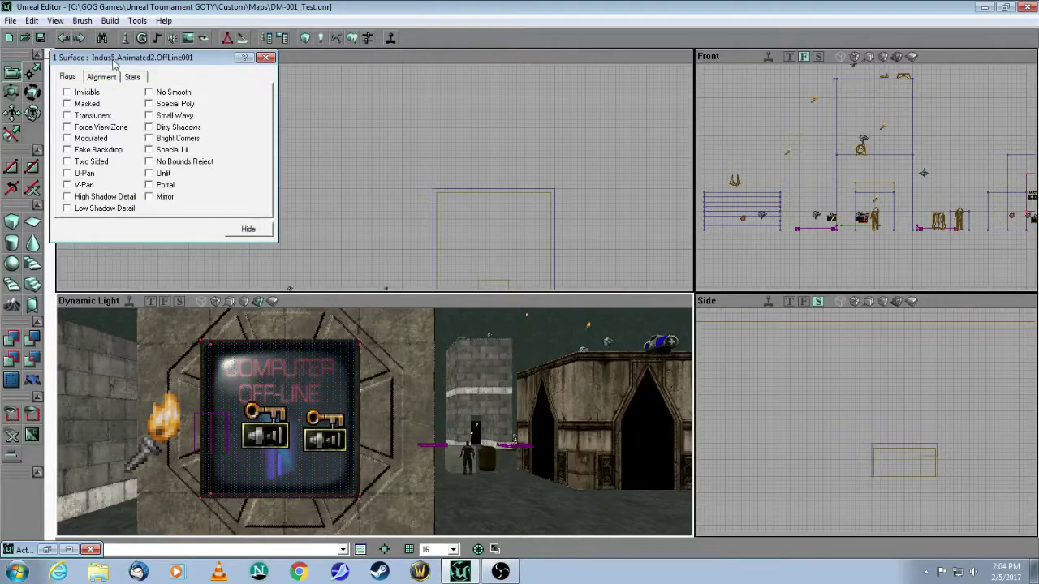
pyautogui.click(265, 57)
pyautogui.moveTo(299, 386); pyautogui.dragTo(299, 443)
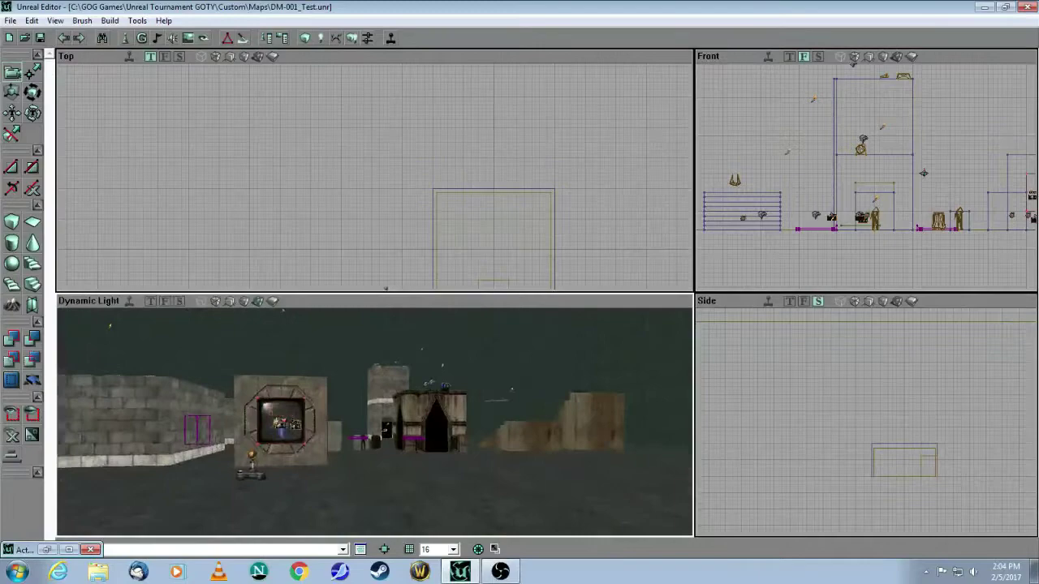
pyautogui.moveTo(222, 455); pyautogui.dragTo(223, 434)
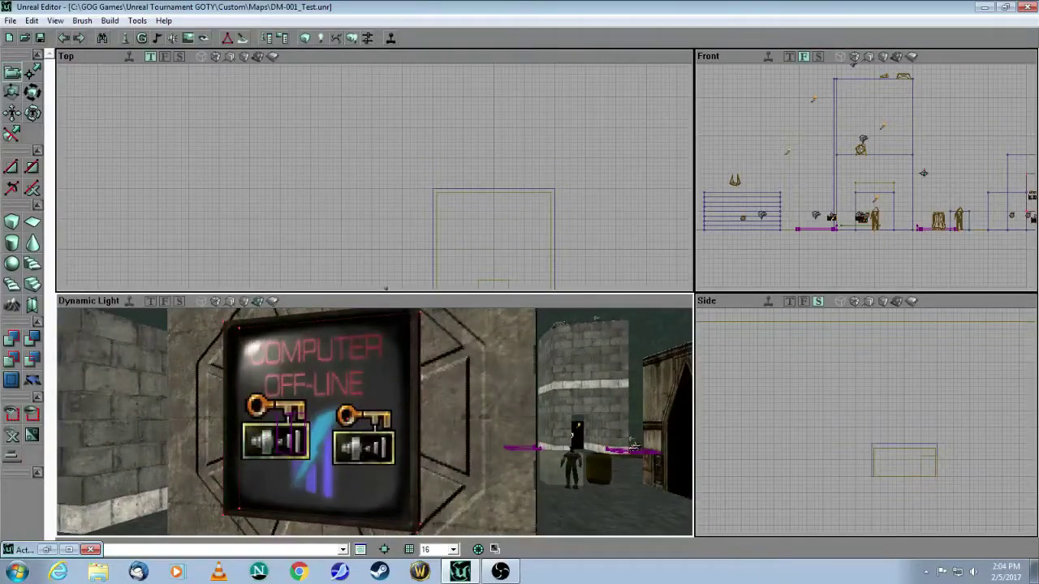
pyautogui.rightClick(266, 196)
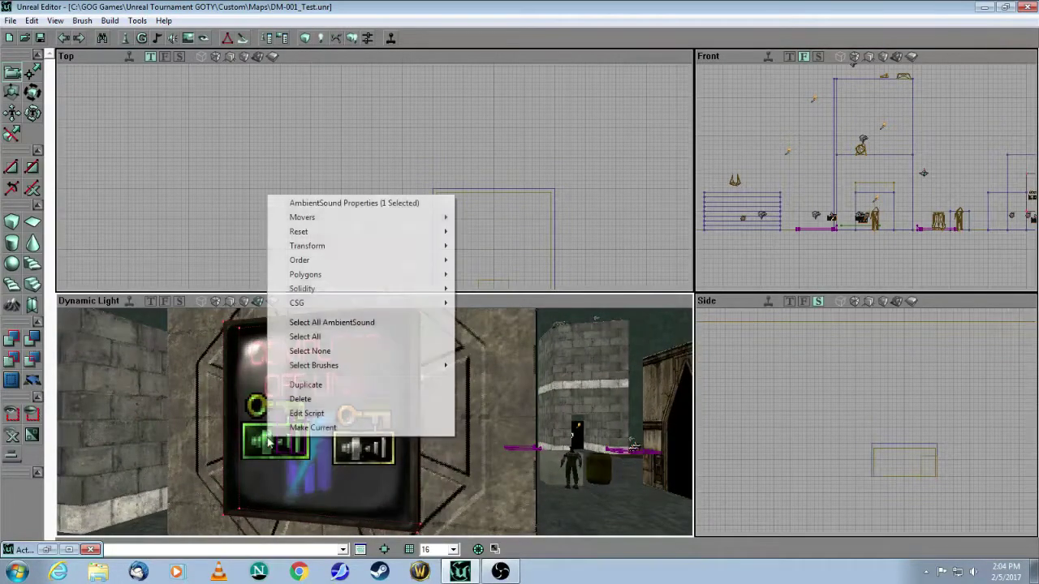
pyautogui.click(313, 204)
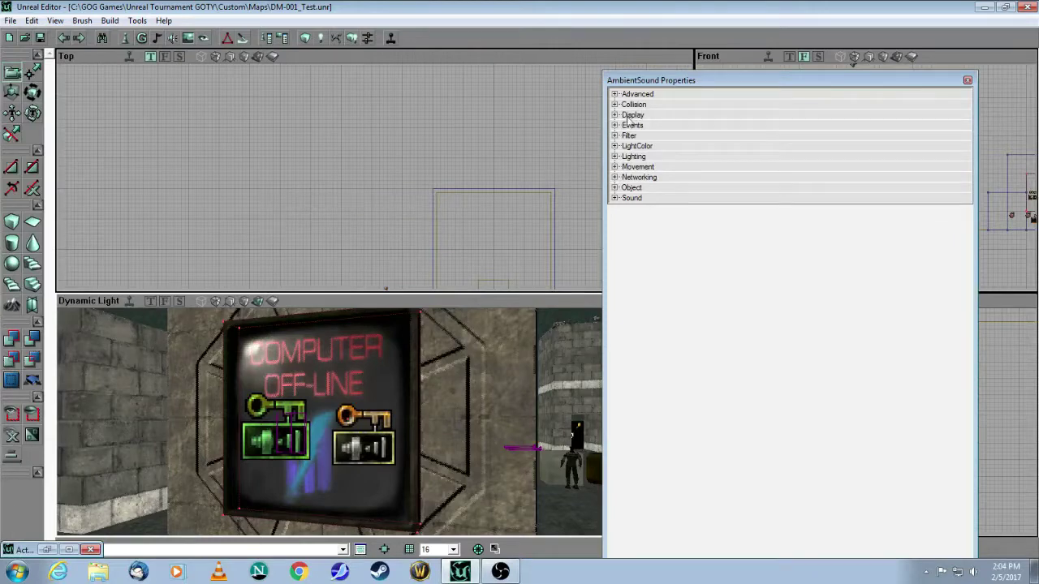
pyautogui.click(614, 198)
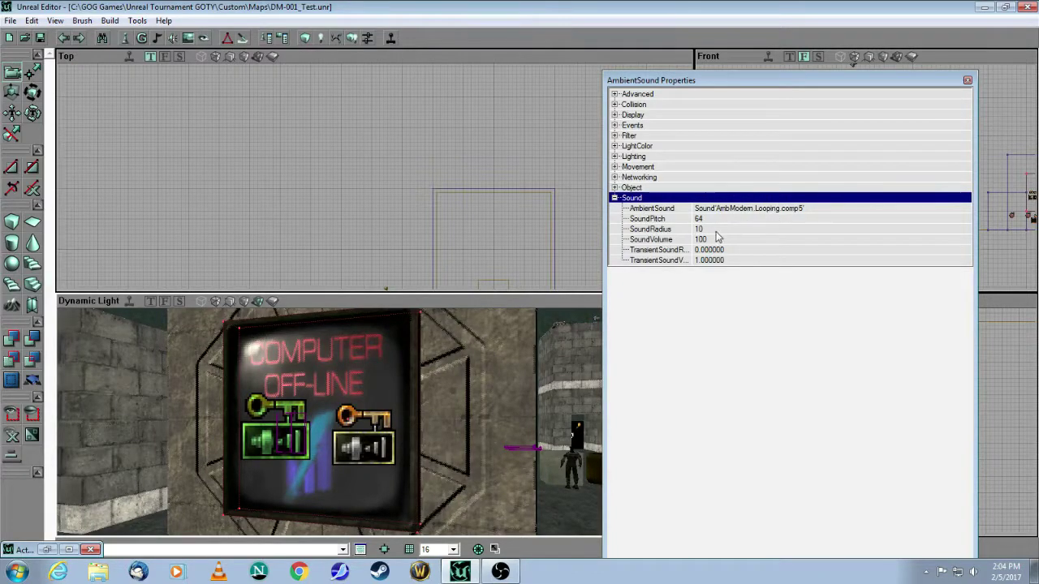
pyautogui.click(719, 232)
pyautogui.click(712, 220)
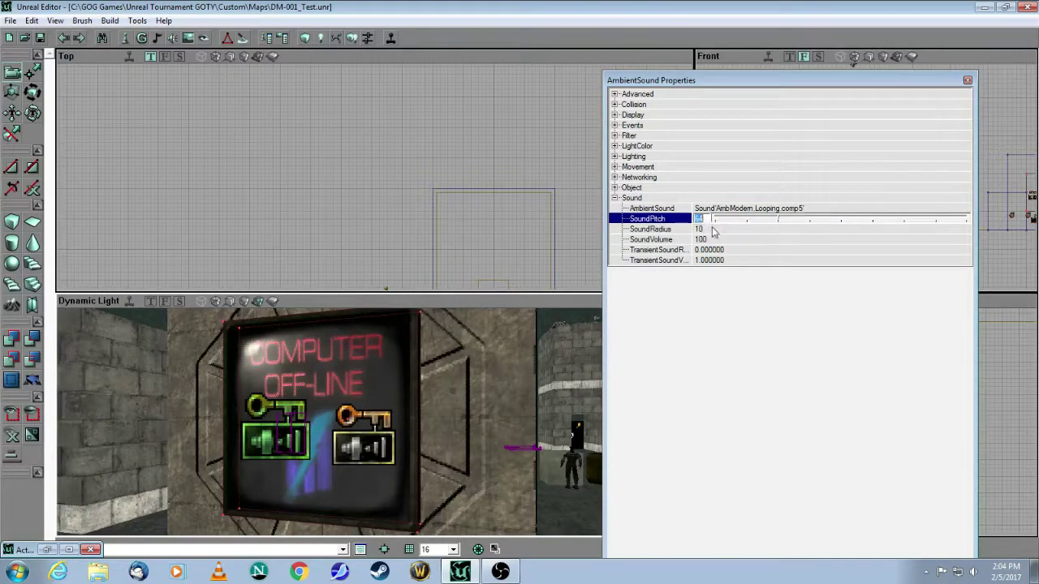
pyautogui.click(712, 232)
pyautogui.click(717, 241)
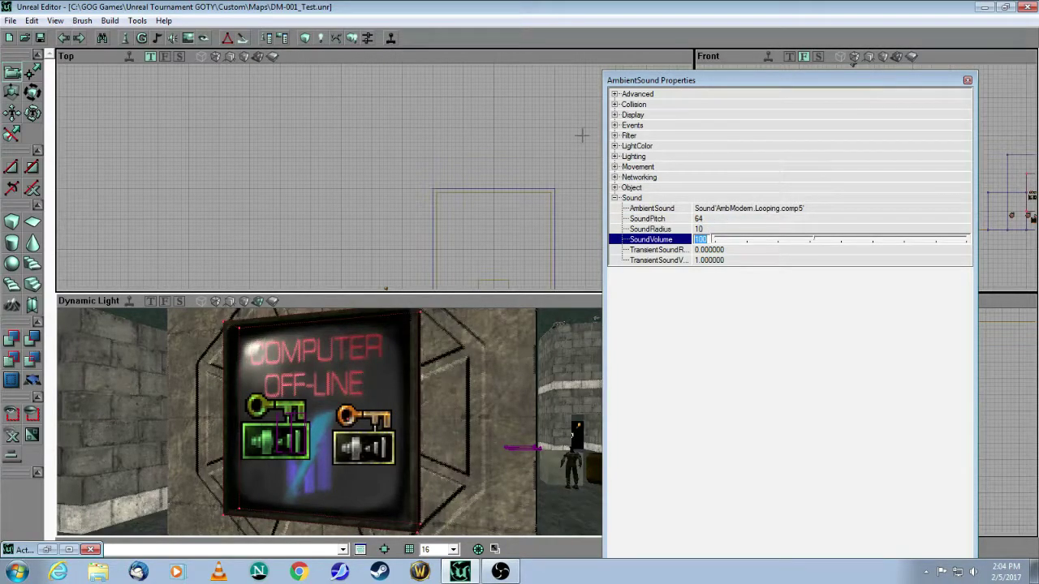
pyautogui.click(967, 80)
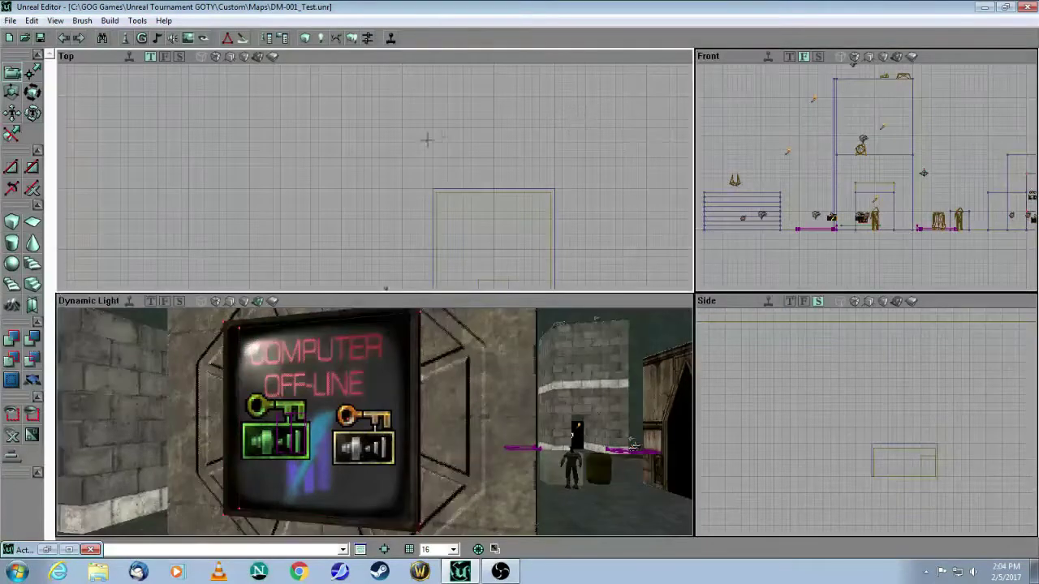
pyautogui.moveTo(424, 139)
pyautogui.mouseDown()
pyautogui.moveTo(388, 251)
pyautogui.moveTo(454, 112)
pyautogui.mouseUp()
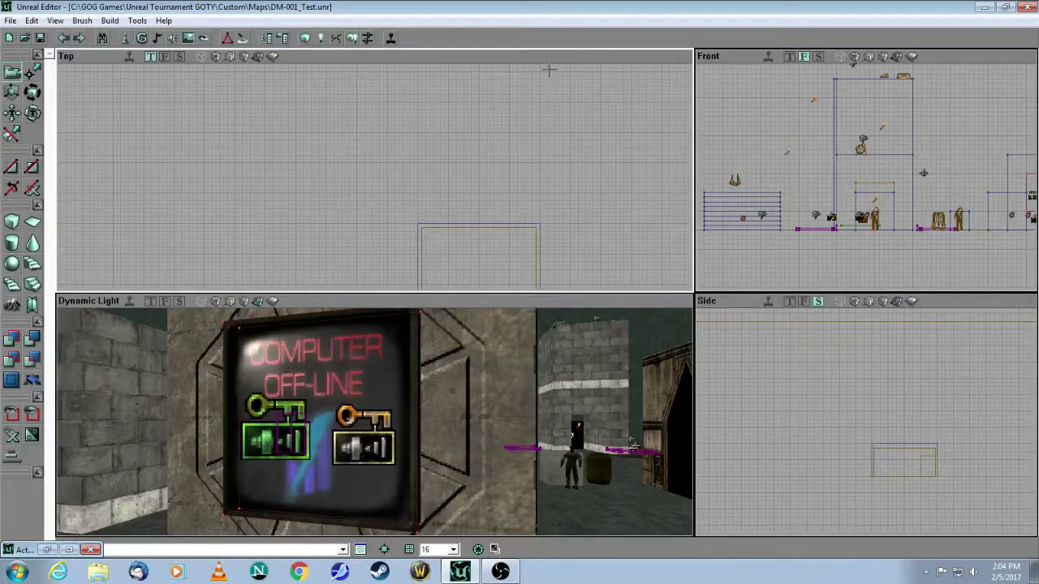
pyautogui.rightClick(522, 53)
pyautogui.moveTo(560, 91)
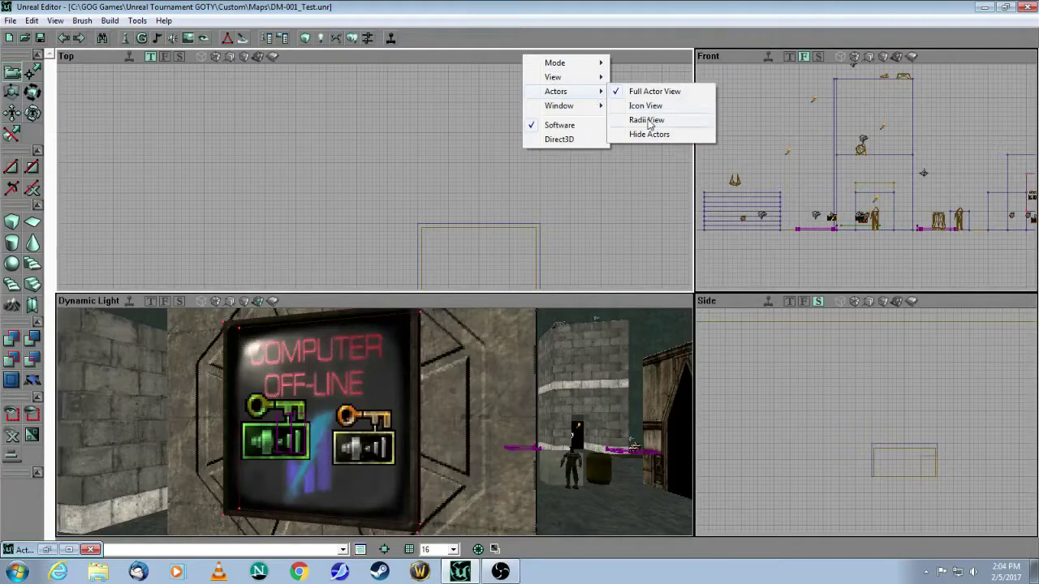
# Enable Radii View in the Top view and frame the two sound actors by the COMPUTER OFF-LINE screen.
pyautogui.click(649, 120)
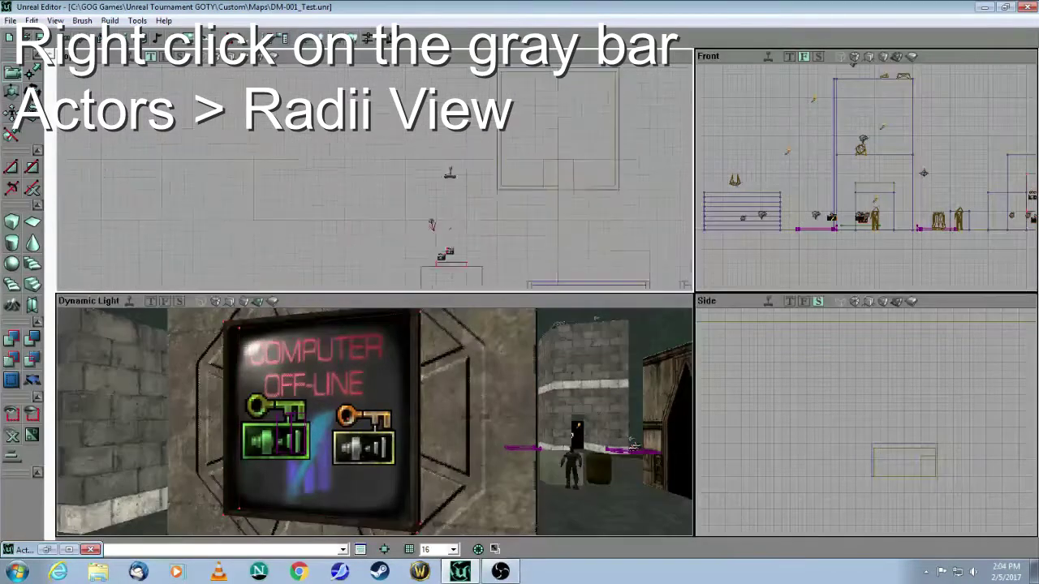
pyautogui.moveTo(374, 179); pyautogui.dragTo(422, 203)
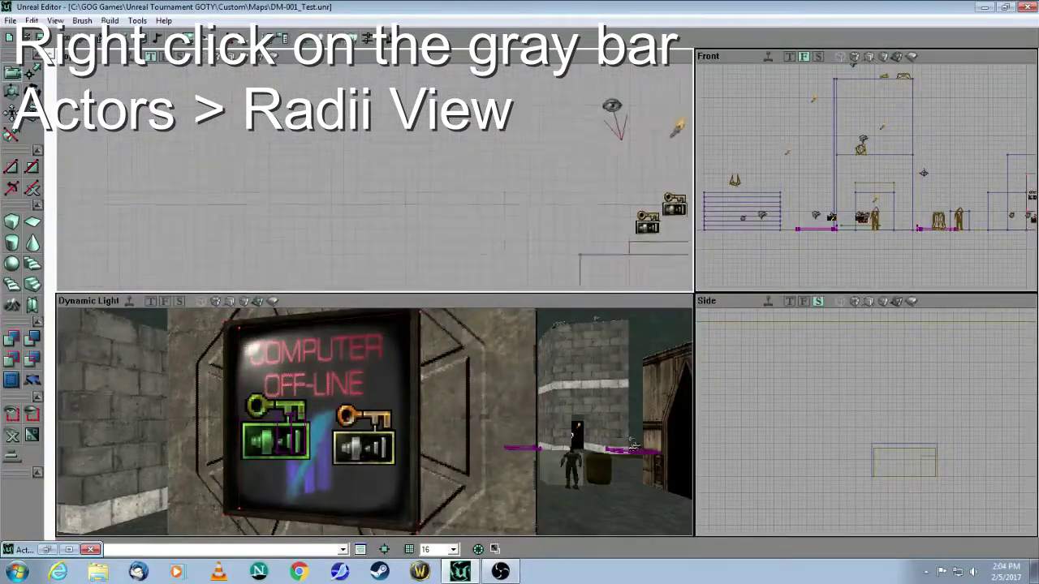
pyautogui.scroll(3, 448, 167)
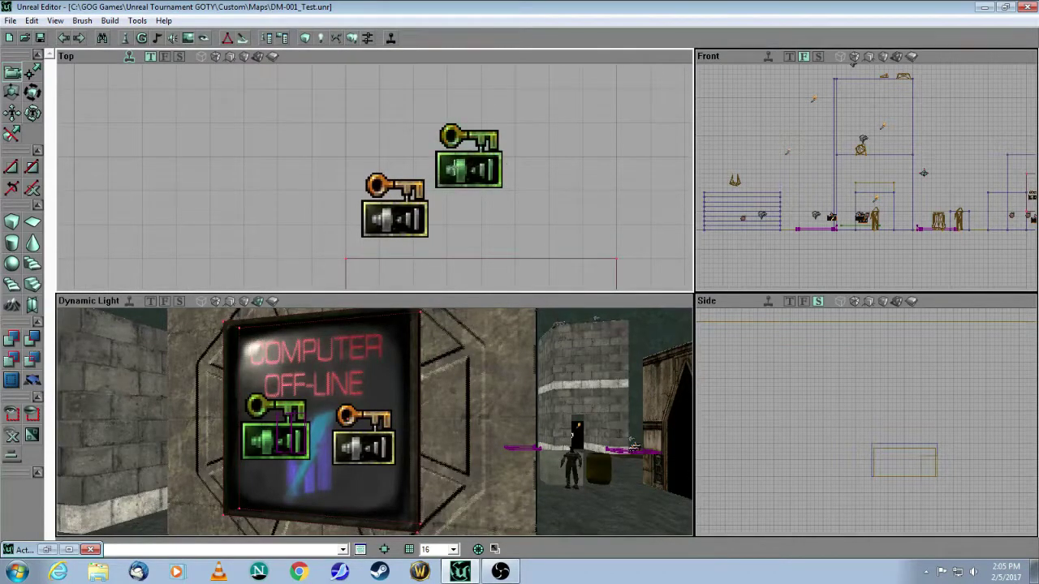
pyautogui.scroll(-1, 510, 163)
pyautogui.scroll(-3, 511, 162)
pyautogui.scroll(-2, 390, 174)
pyautogui.scroll(2, 390, 174)
pyautogui.scroll(2, 390, 174)
pyautogui.scroll(-3, 389, 174)
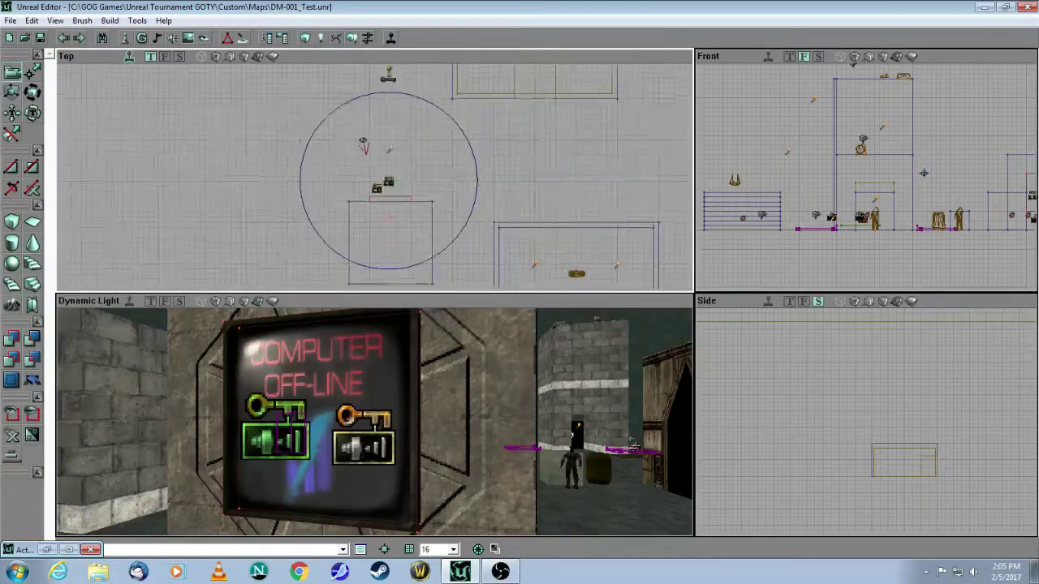
pyautogui.scroll(1, 389, 174)
pyautogui.scroll(-2, 390, 174)
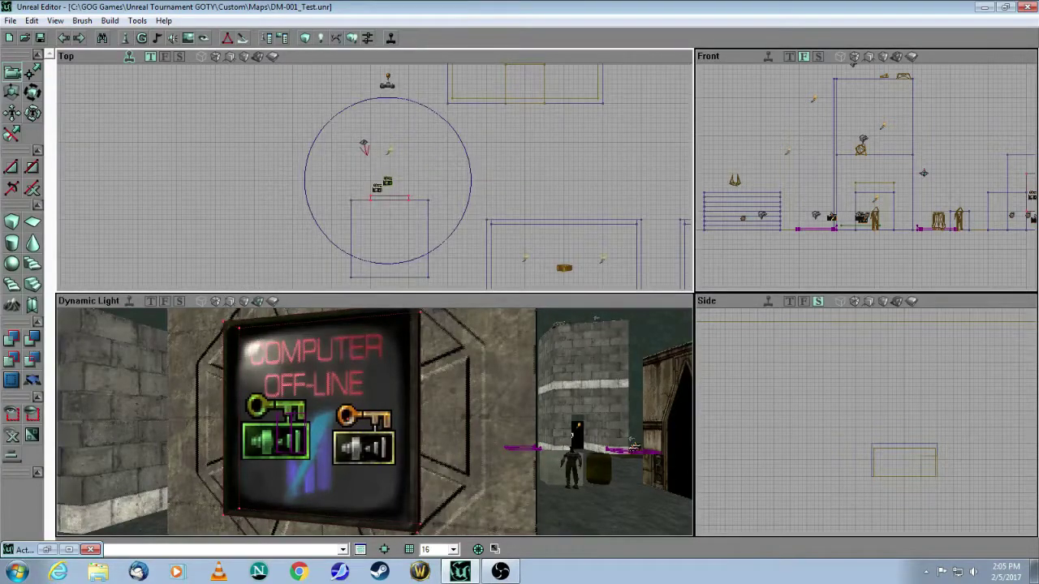
pyautogui.scroll(1, 293, 232)
pyautogui.moveTo(211, 388); pyautogui.dragTo(210, 449)
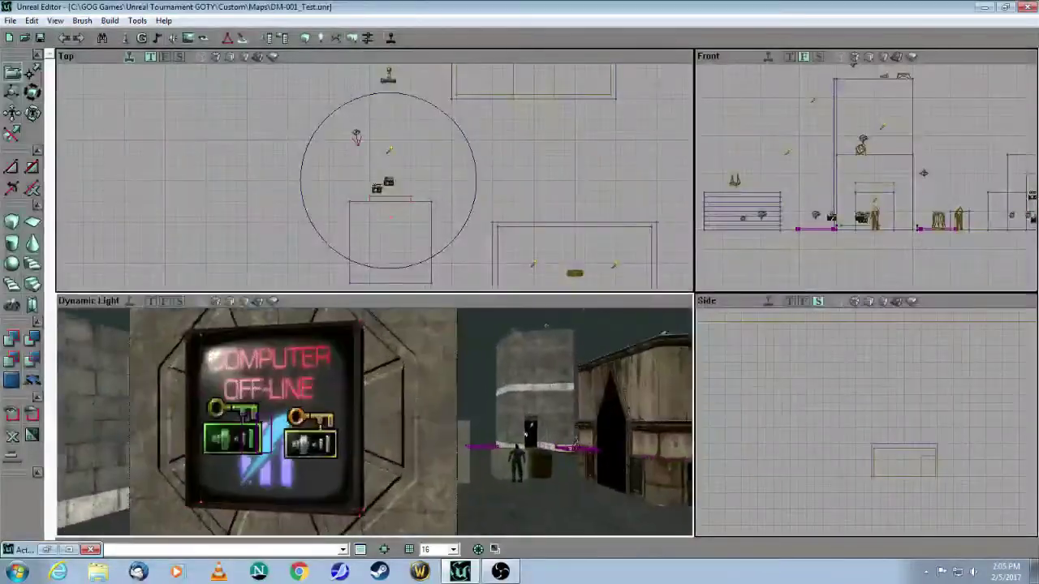
pyautogui.rightClick(211, 449)
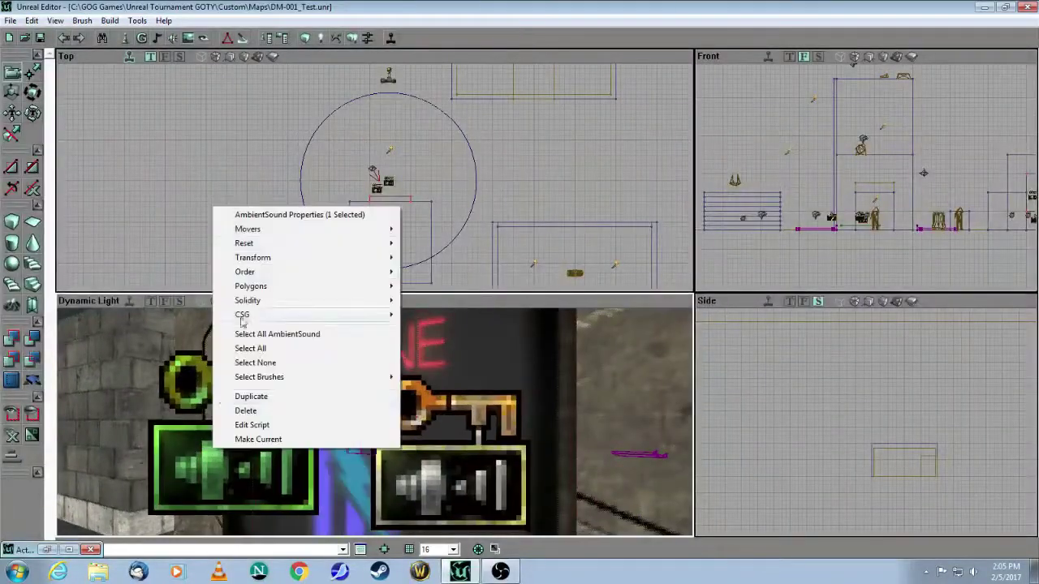
pyautogui.click(264, 218)
pyautogui.click(614, 198)
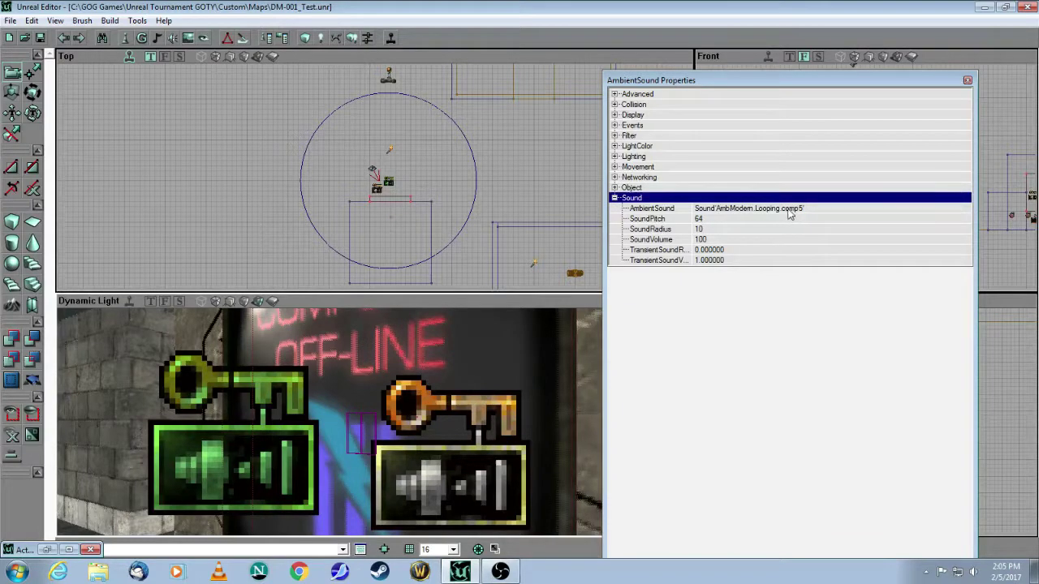
pyautogui.click(726, 231)
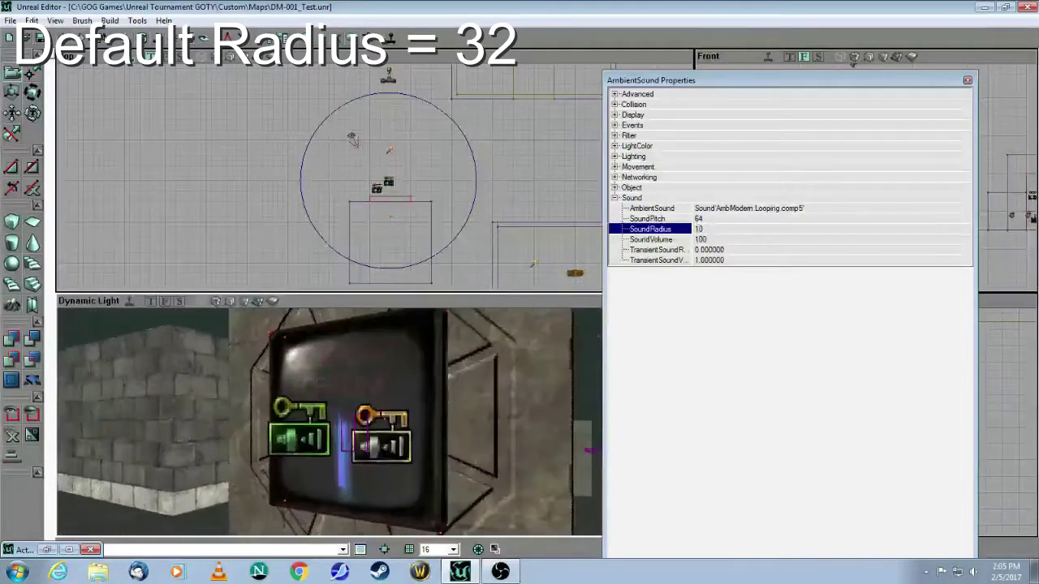
pyautogui.moveTo(467, 371); pyautogui.dragTo(467, 357)
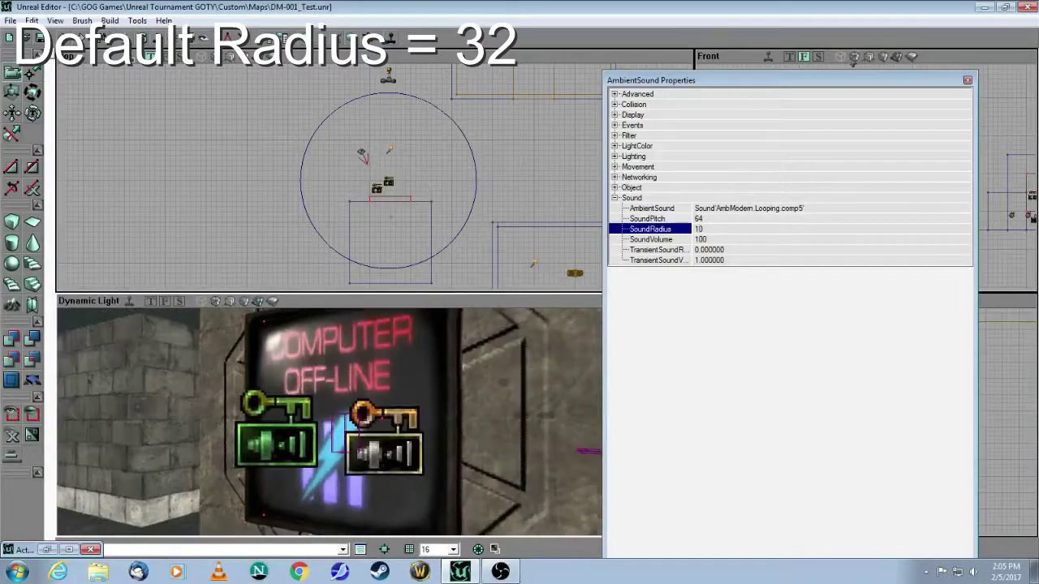
pyautogui.click(967, 80)
pyautogui.click(377, 188)
pyautogui.rightClick(393, 201)
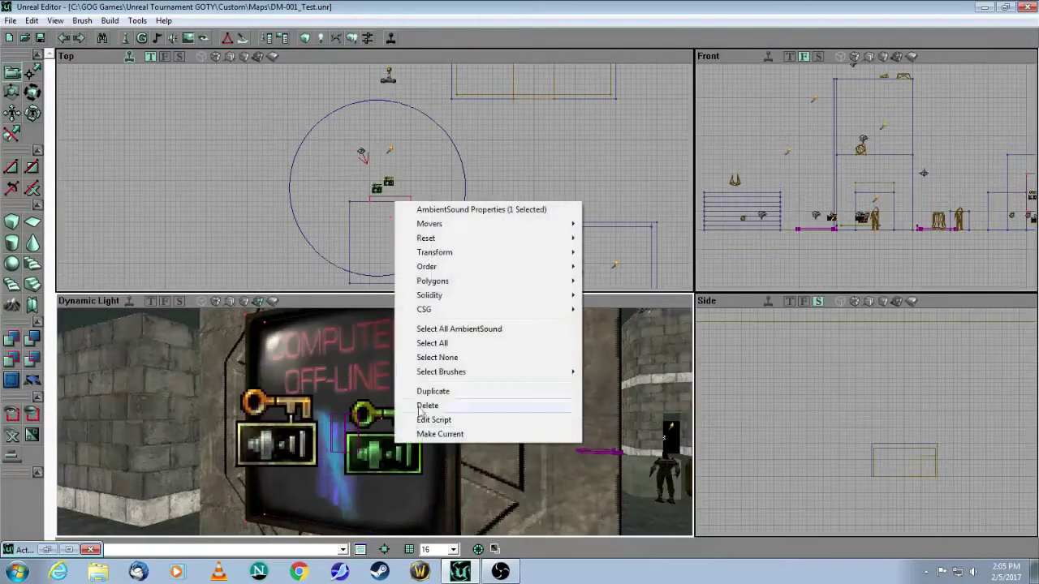
pyautogui.click(451, 210)
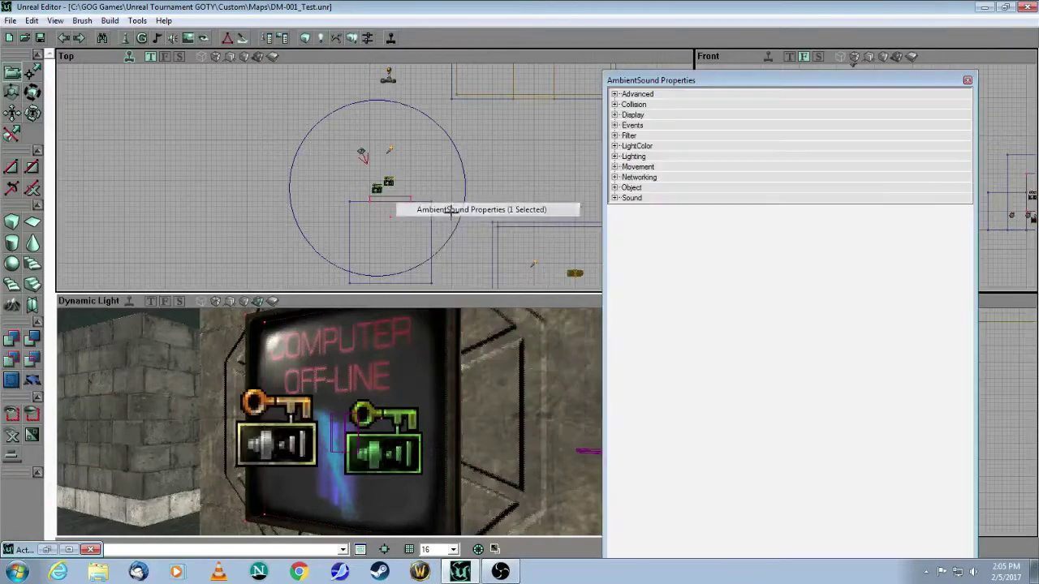
pyautogui.click(614, 198)
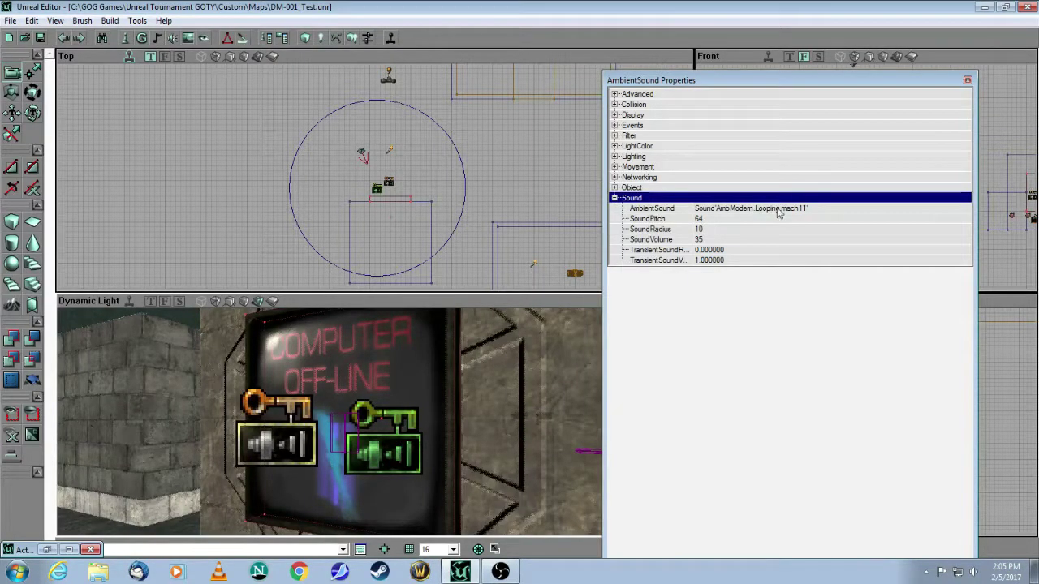
pyautogui.click(711, 230)
pyautogui.click(714, 240)
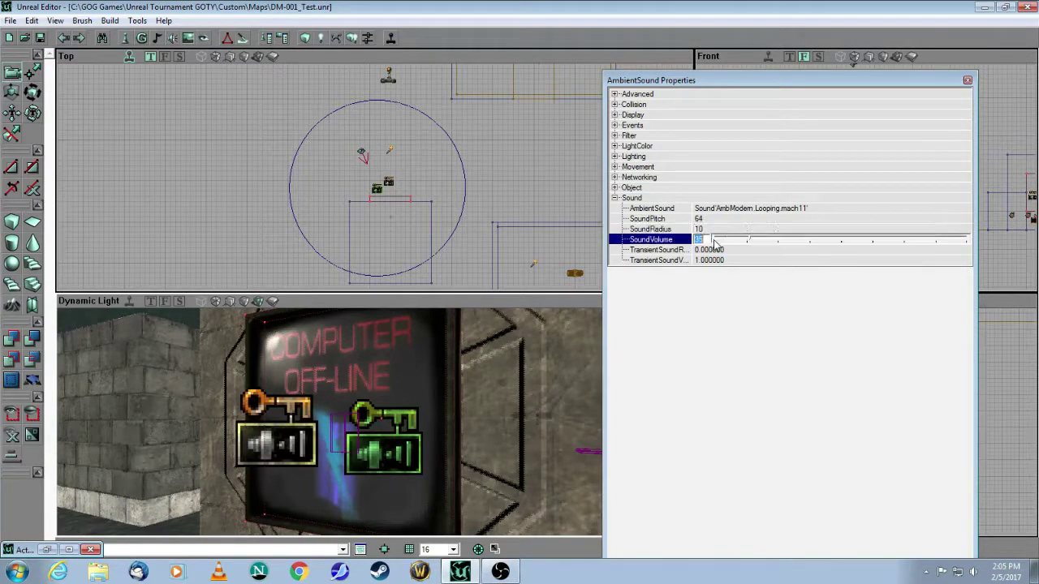
pyautogui.click(968, 82)
pyautogui.click(624, 154)
pyautogui.moveTo(421, 427)
pyautogui.mouseDown()
pyautogui.moveTo(421, 487)
pyautogui.moveTo(390, 475)
pyautogui.moveTo(373, 487)
pyautogui.moveTo(398, 396)
pyautogui.mouseUp()
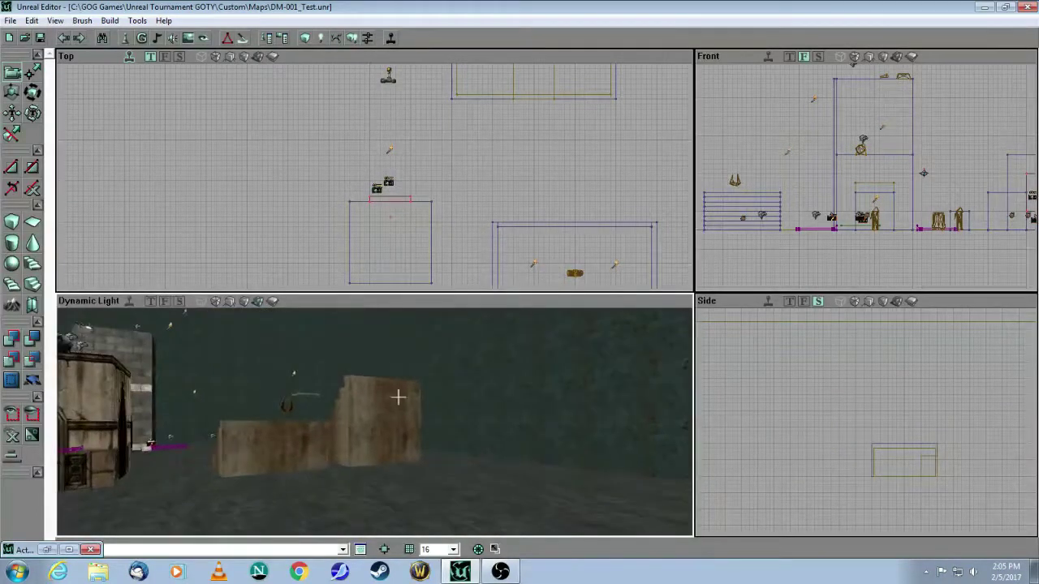
# Place a Car01 actor from the Decoration classes on the open ground.
pyautogui.click(126, 41)
pyautogui.click(197, 236)
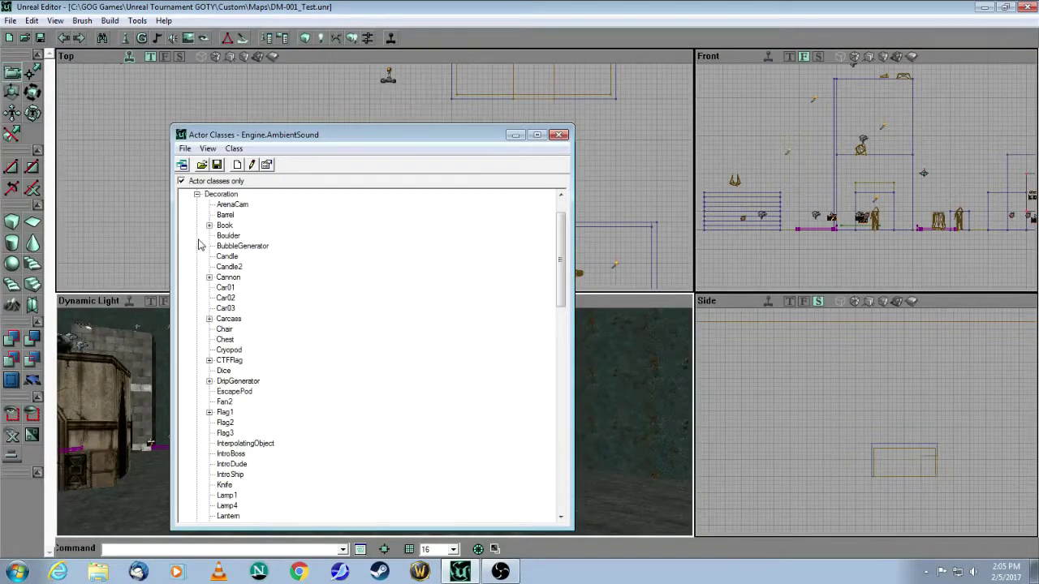
pyautogui.click(231, 298)
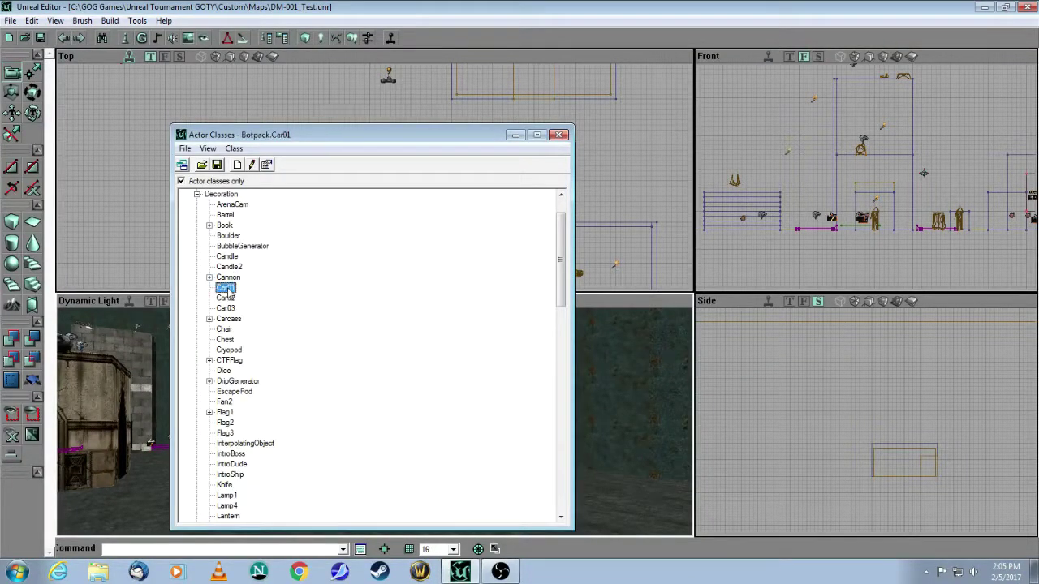
pyautogui.click(516, 135)
pyautogui.moveTo(406, 502); pyautogui.dragTo(406, 499)
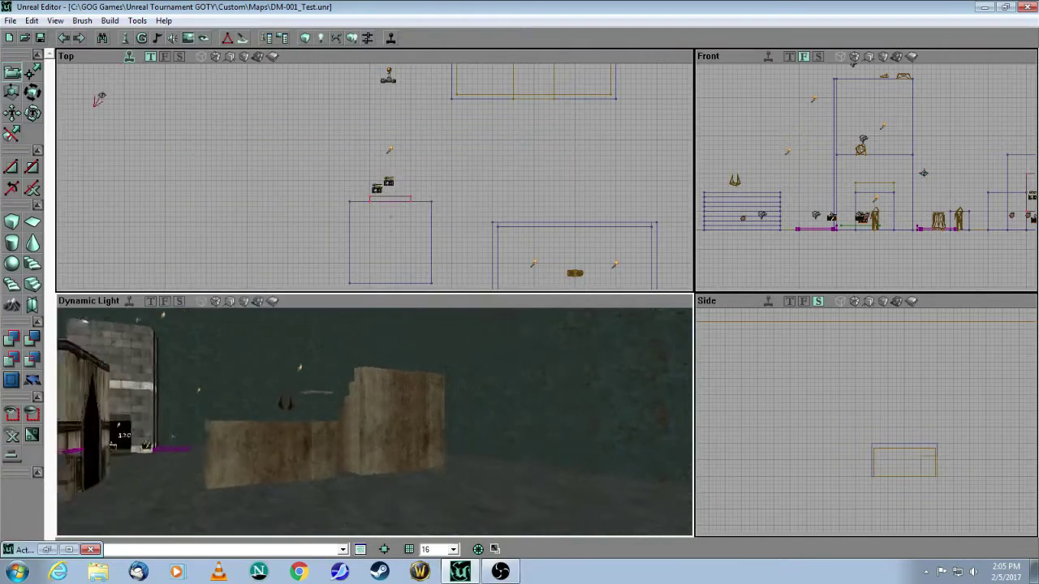
pyautogui.rightClick(406, 498)
pyautogui.click(449, 379)
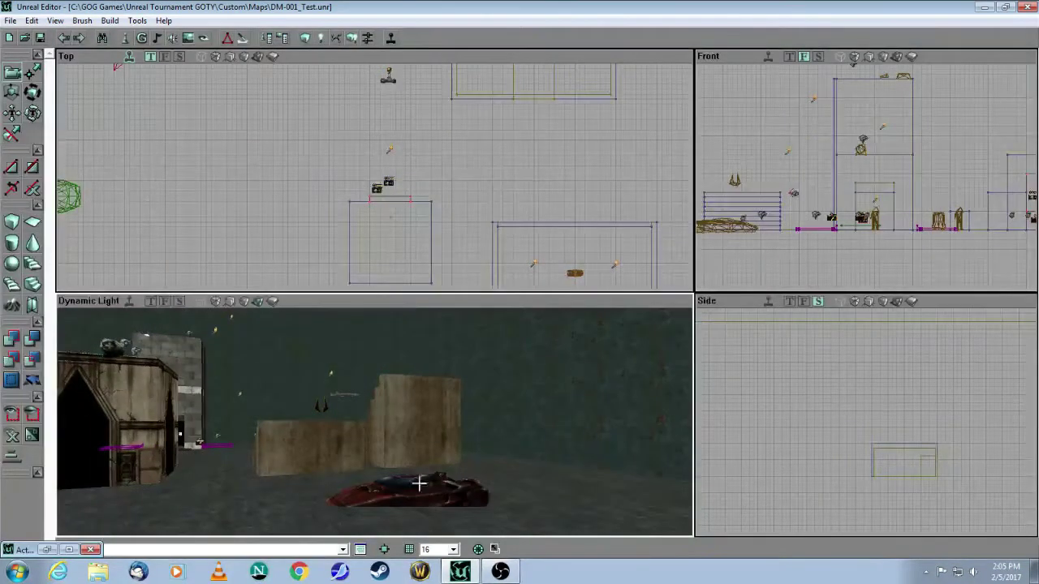
# Move the red Car01 further left across the map in the Top view.
pyautogui.scroll(3, 865, 171)
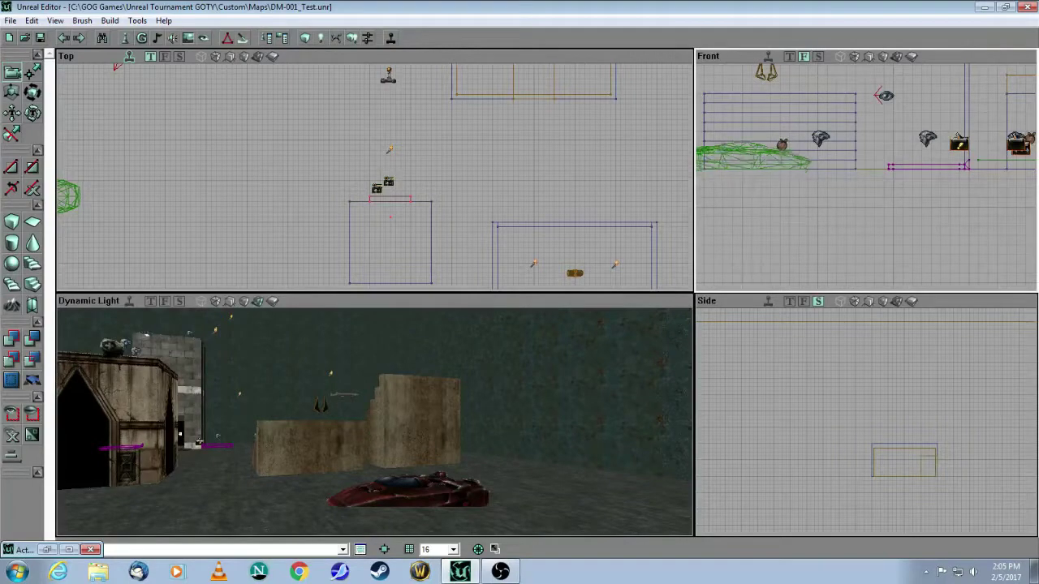
pyautogui.moveTo(600, 370); pyautogui.dragTo(576, 390)
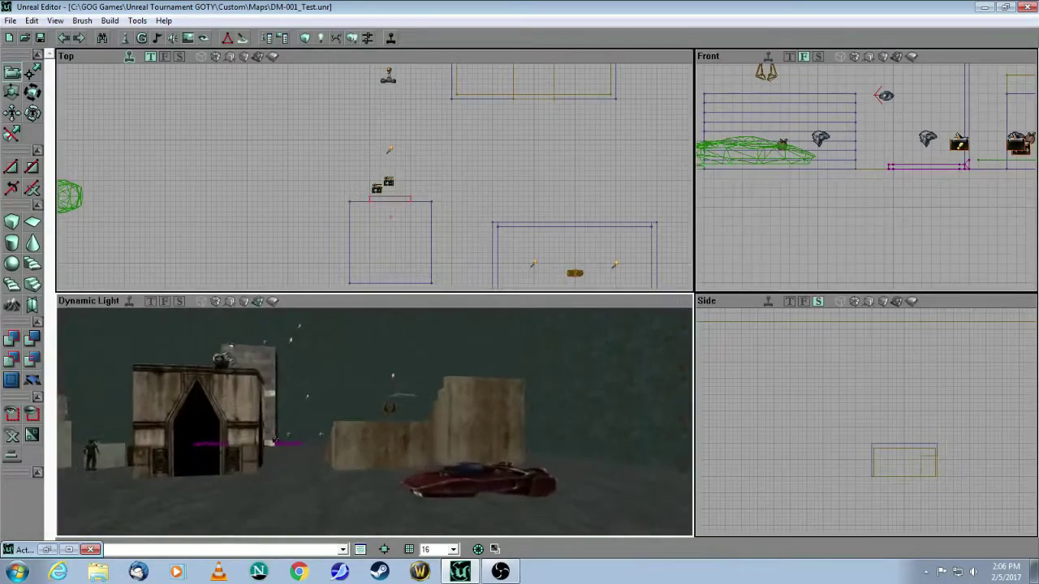
pyautogui.moveTo(565, 167); pyautogui.dragTo(650, 193)
pyautogui.scroll(-3, 375, 171)
pyautogui.moveTo(375, 170); pyautogui.dragTo(448, 119)
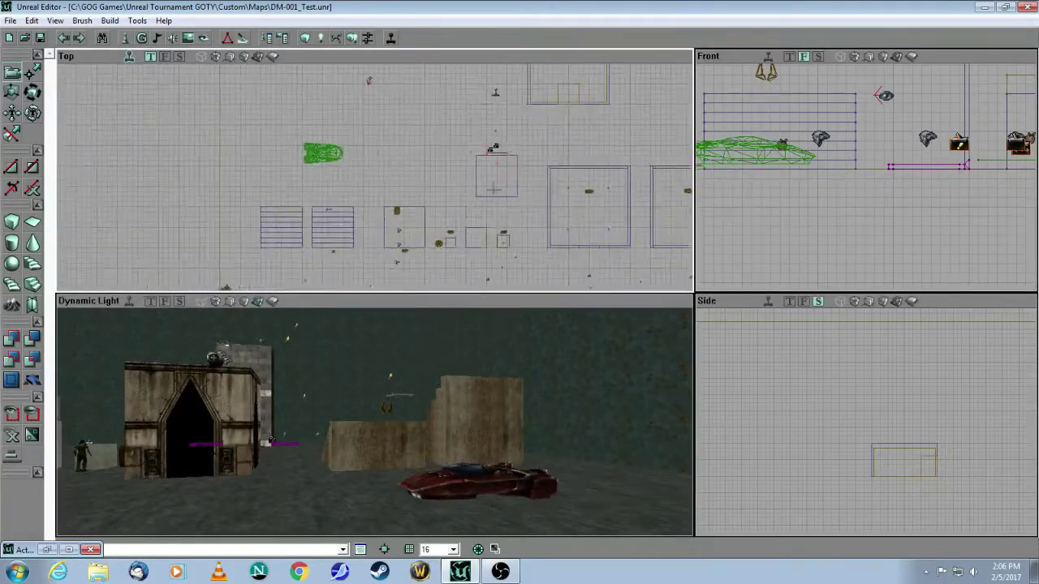
pyautogui.keyDown('ctrl'); pyautogui.moveTo(377, 162); pyautogui.dragTo(318, 161); pyautogui.keyUp('ctrl')
pyautogui.moveTo(424, 378); pyautogui.dragTo(278, 392)
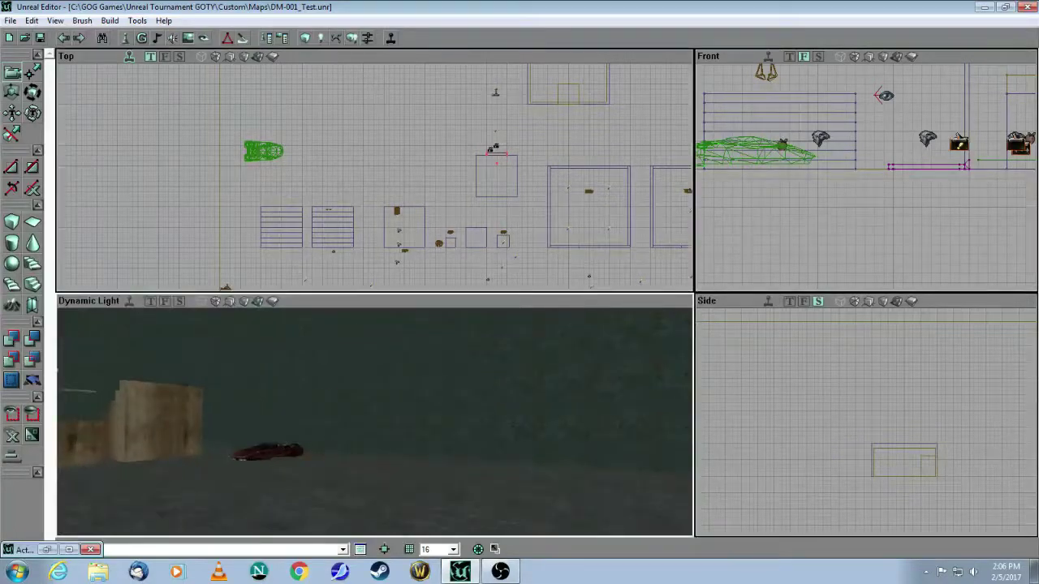
pyautogui.moveTo(373, 422)
pyautogui.mouseDown()
pyautogui.moveTo(369, 381)
pyautogui.moveTo(406, 456)
pyautogui.mouseUp()
pyautogui.rightClick(400, 483)
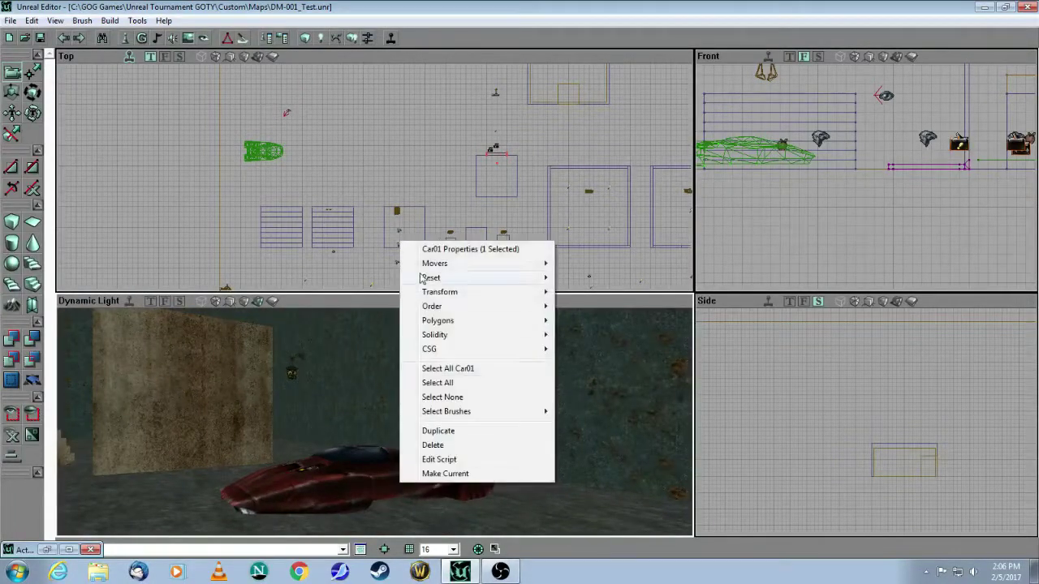
# Give the car the looping mach11 sound as its ambient sound.
pyautogui.click(435, 250)
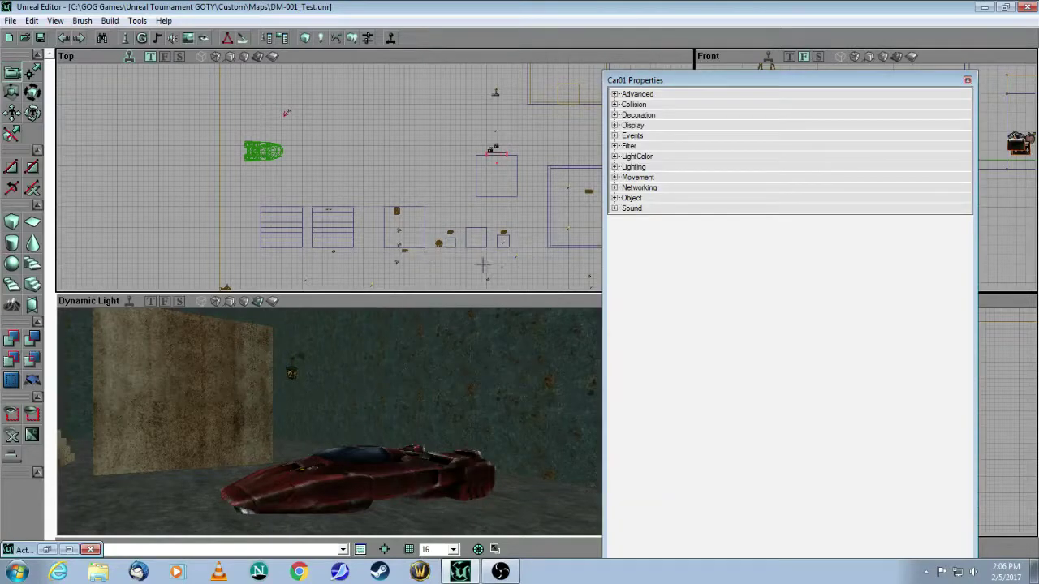
pyautogui.click(614, 208)
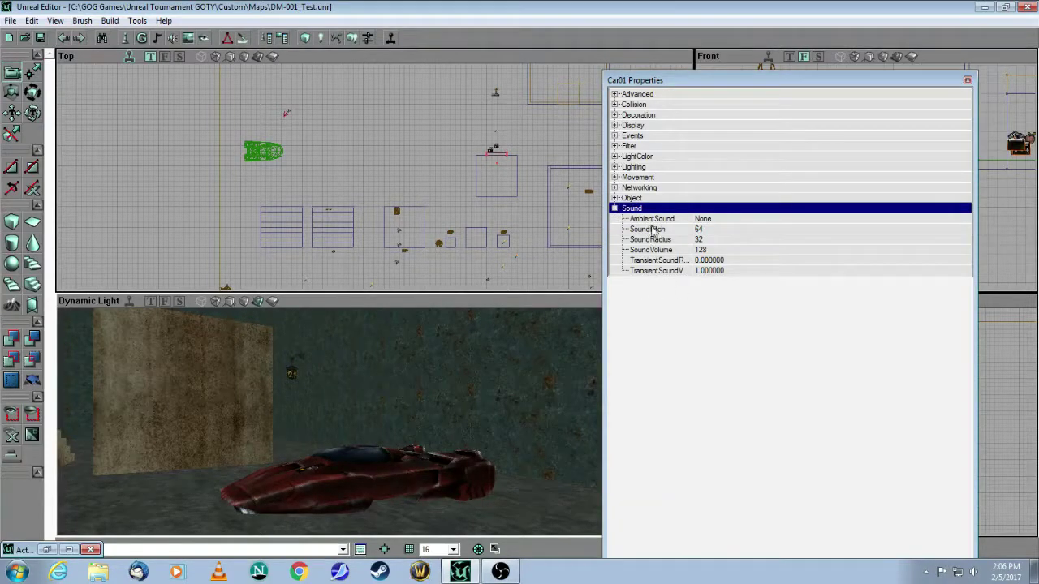
pyautogui.click(799, 219)
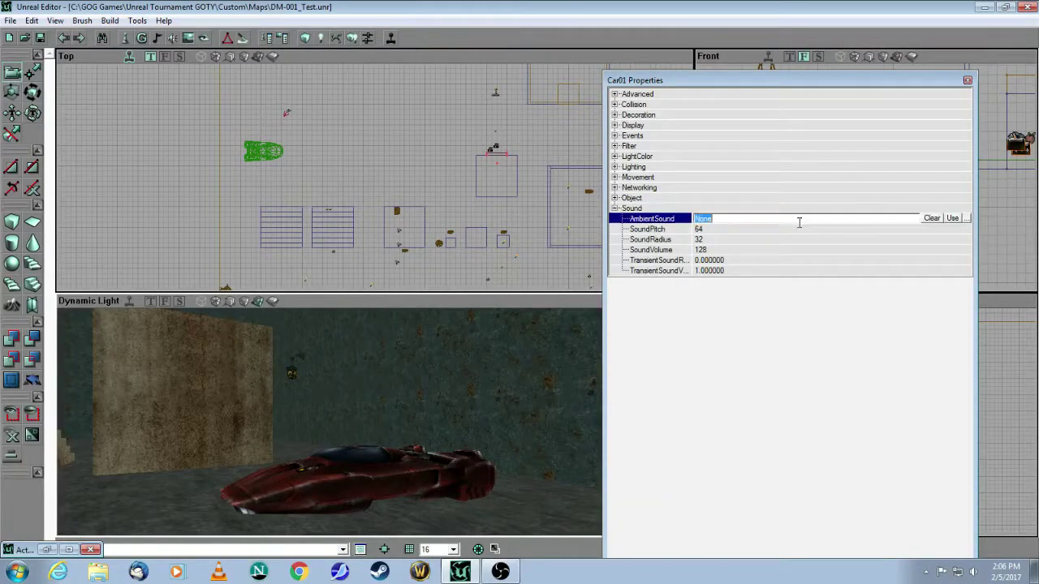
pyautogui.click(966, 219)
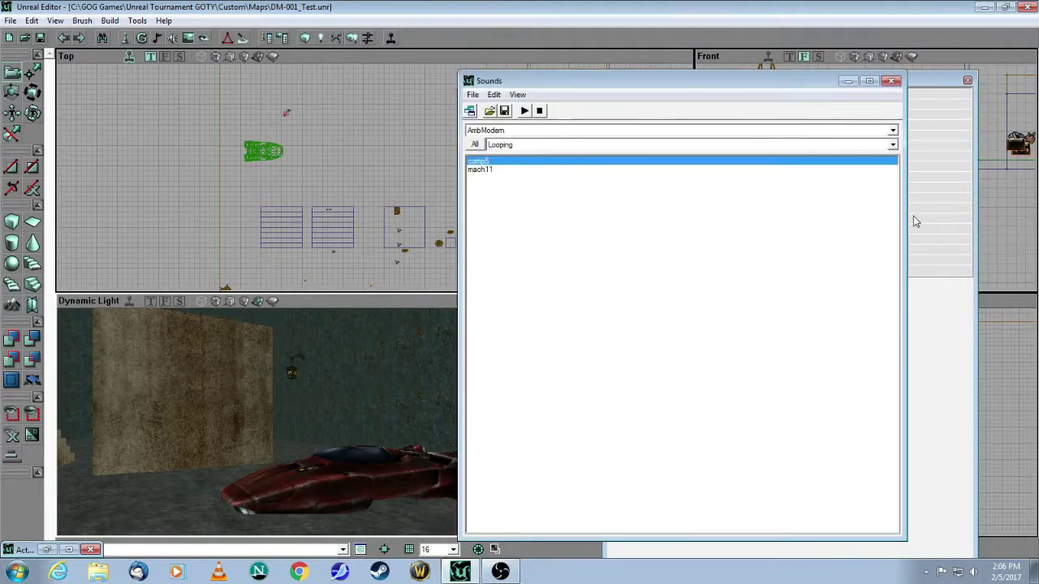
pyautogui.click(481, 169)
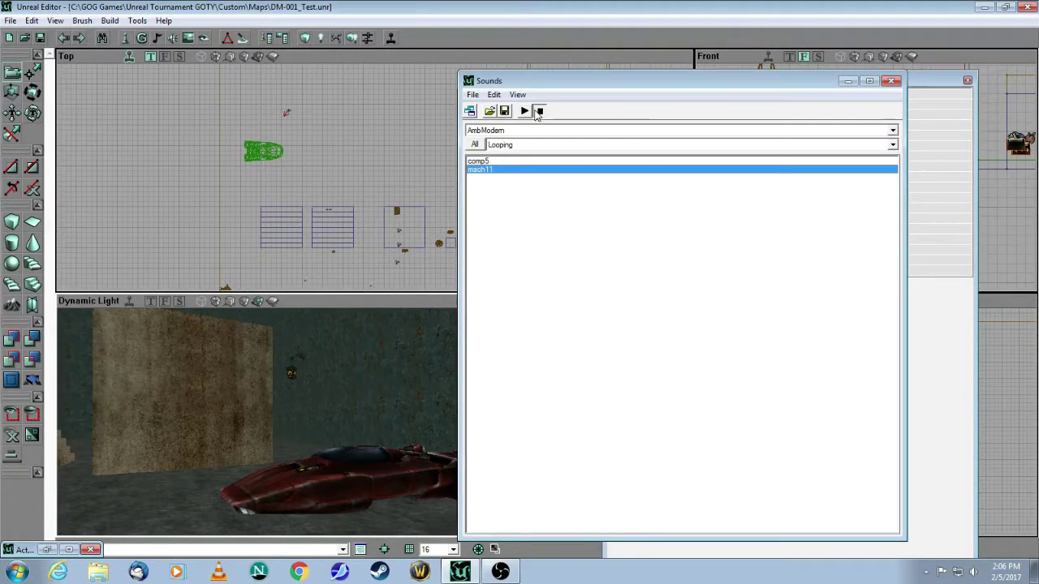
pyautogui.click(892, 83)
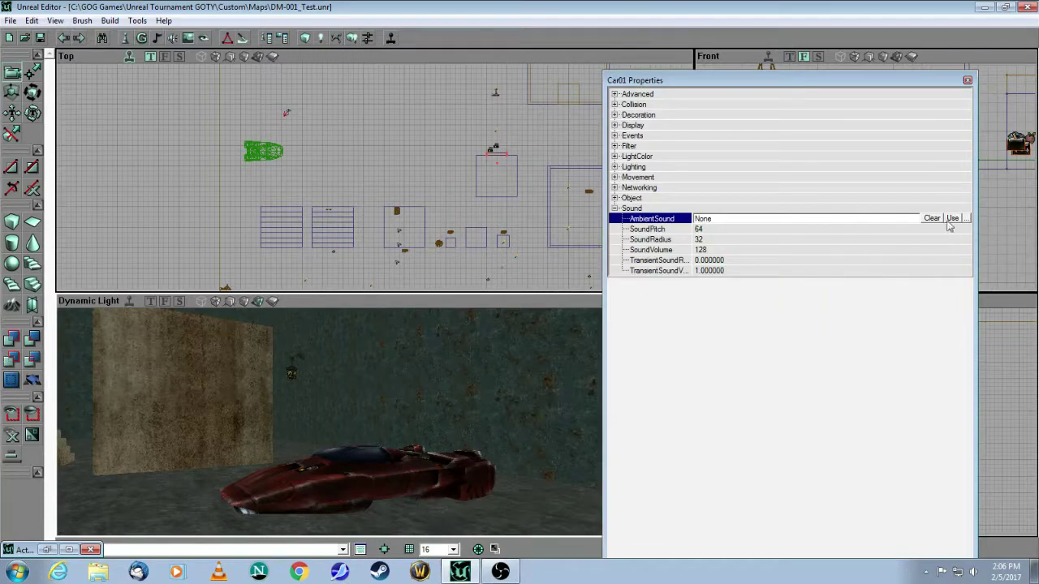
pyautogui.click(951, 219)
# Set the car's sound radius to 10, keep volume at 128, and close its properties.
pyautogui.click(738, 243)
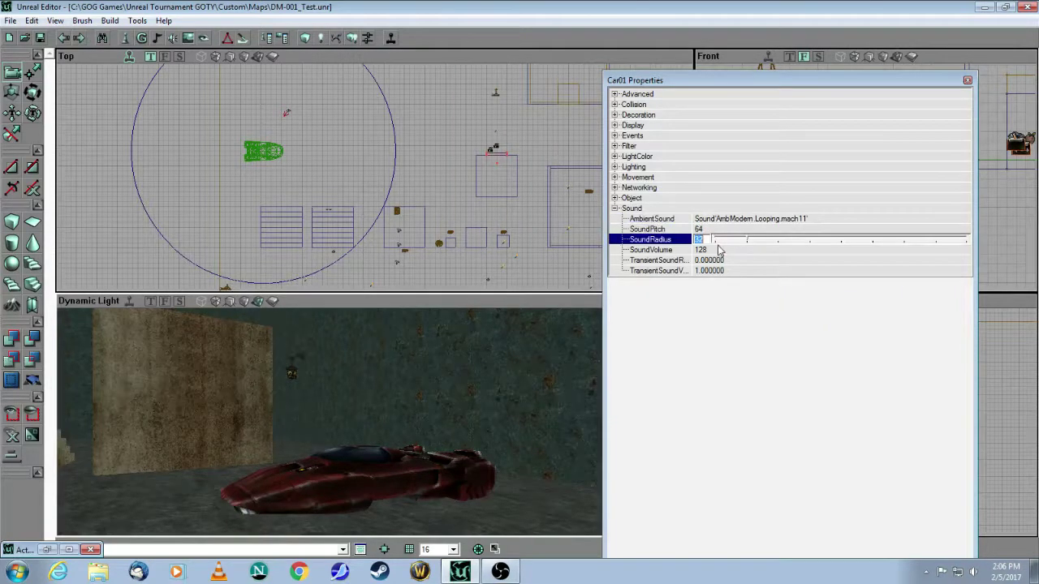
pyautogui.write('1')
pyautogui.write('0')
pyautogui.click(720, 251)
pyautogui.click(781, 190)
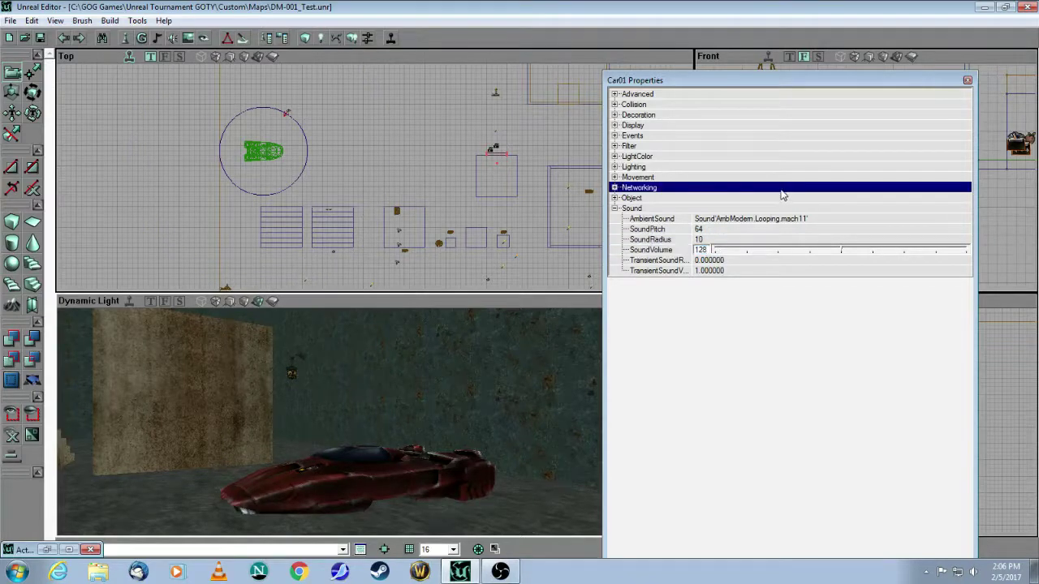
pyautogui.click(969, 80)
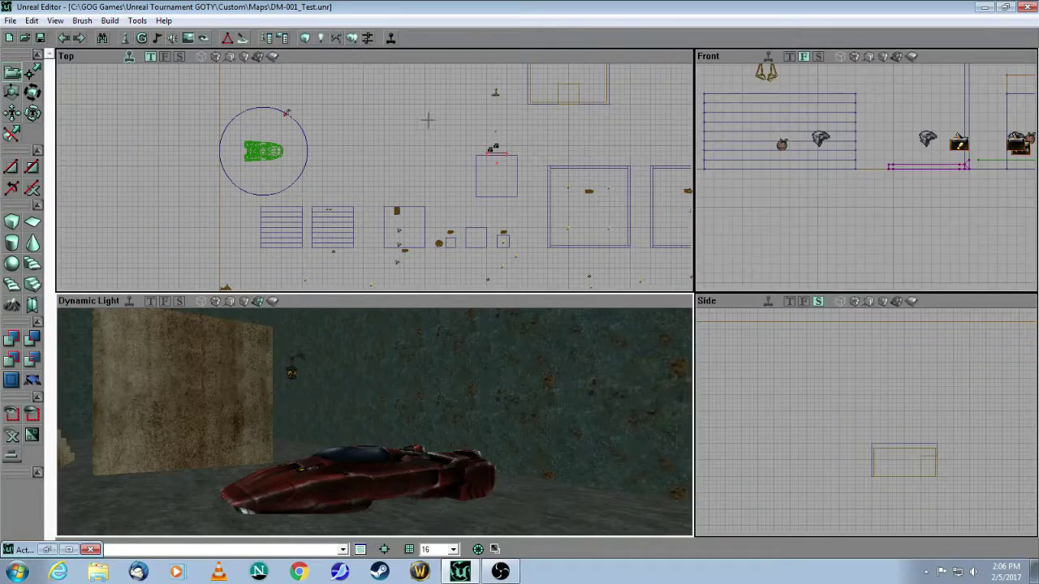
# Turn the camera to face the computer-screen wall and rebuild the lighting.
pyautogui.click(401, 398)
pyautogui.moveTo(404, 455)
pyautogui.mouseDown()
pyautogui.moveTo(476, 424)
pyautogui.moveTo(471, 110)
pyautogui.moveTo(401, 82)
pyautogui.mouseUp()
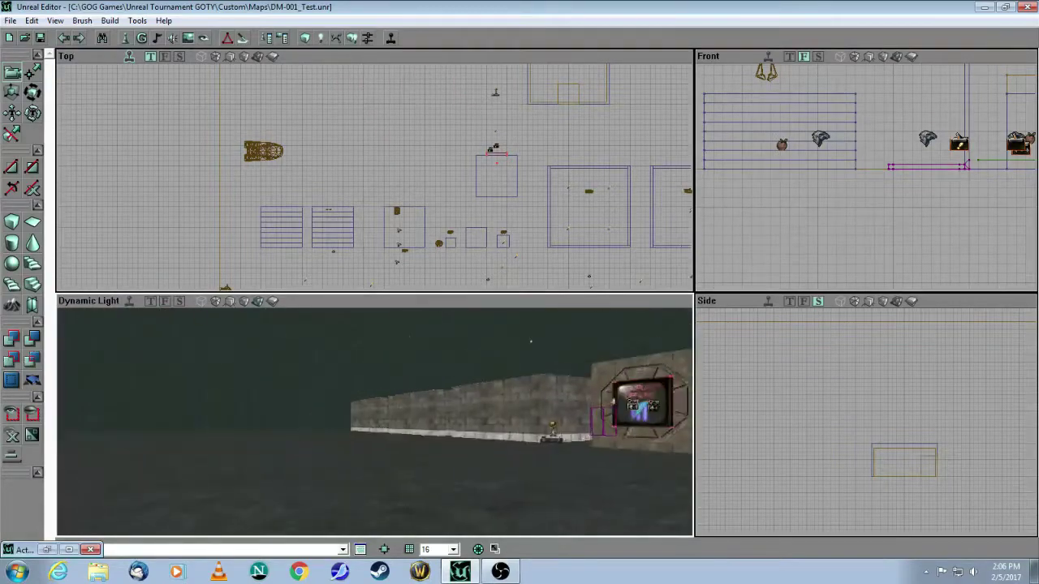
pyautogui.moveTo(401, 82); pyautogui.dragTo(403, 446)
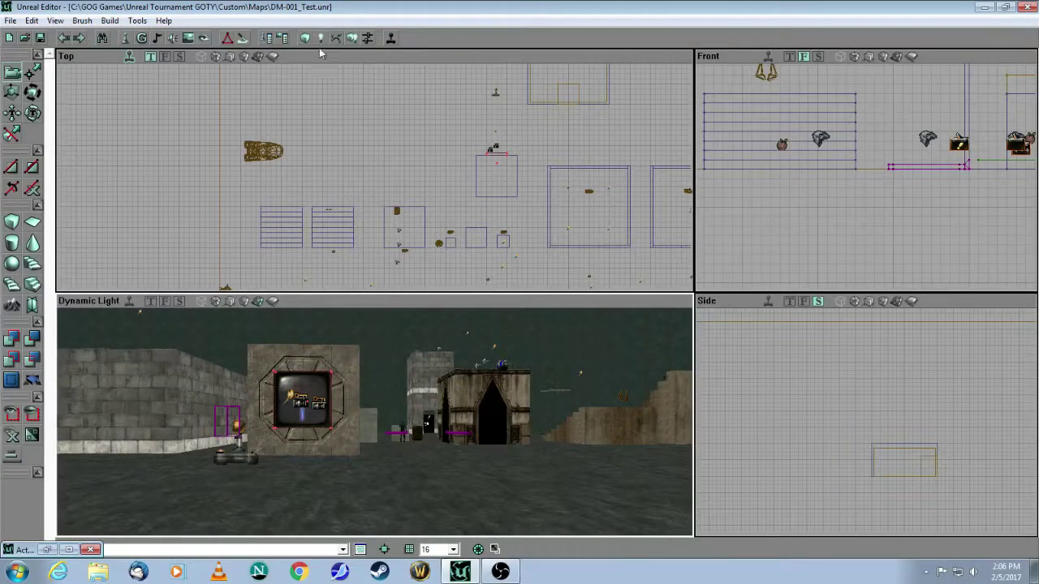
pyautogui.click(351, 37)
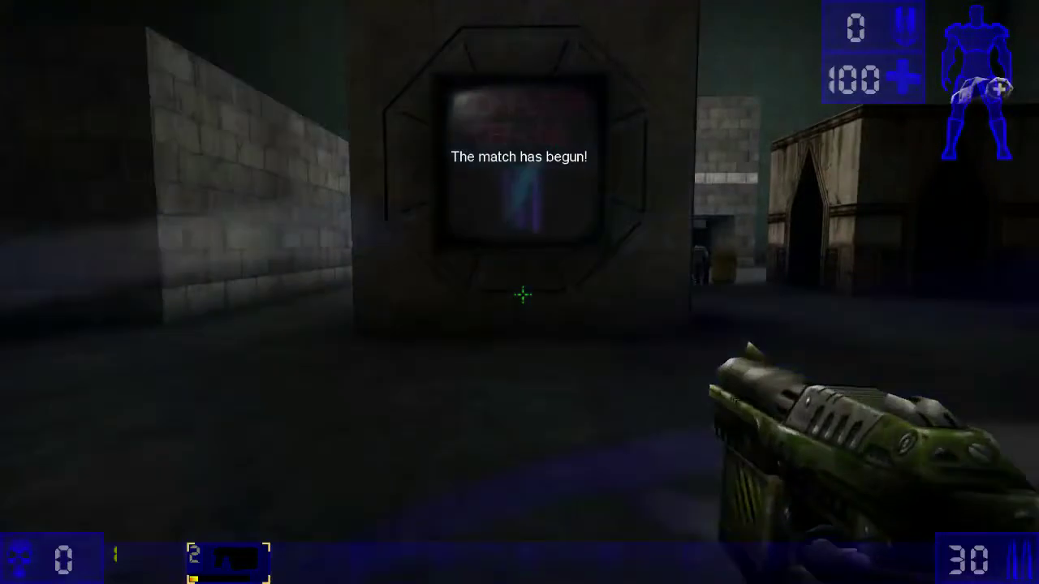
# Walk up to the wall monitor and over to the red car, then back away.
pyautogui.press('w')
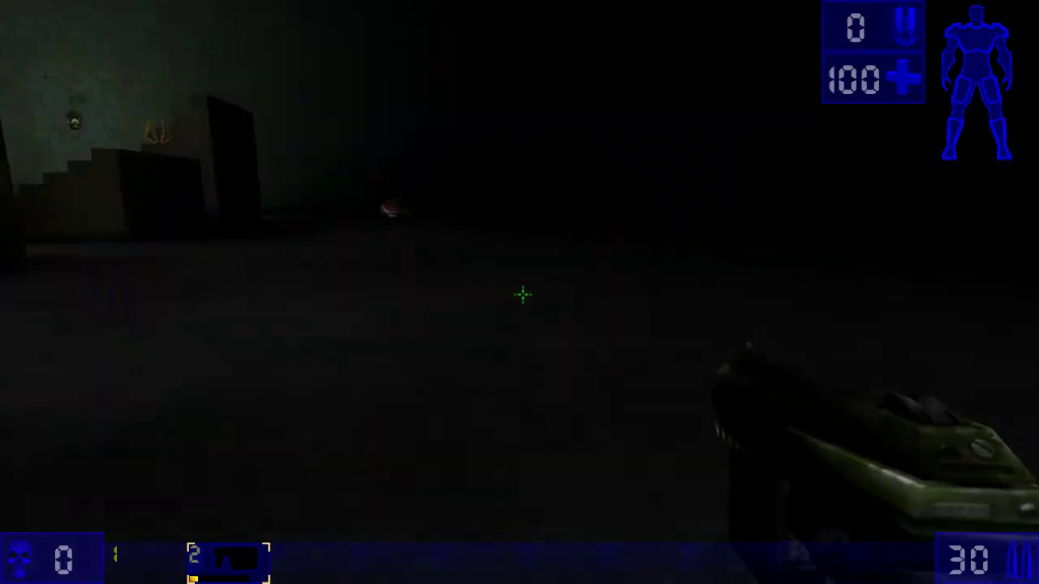
pyautogui.press('w')
pyautogui.press('w')
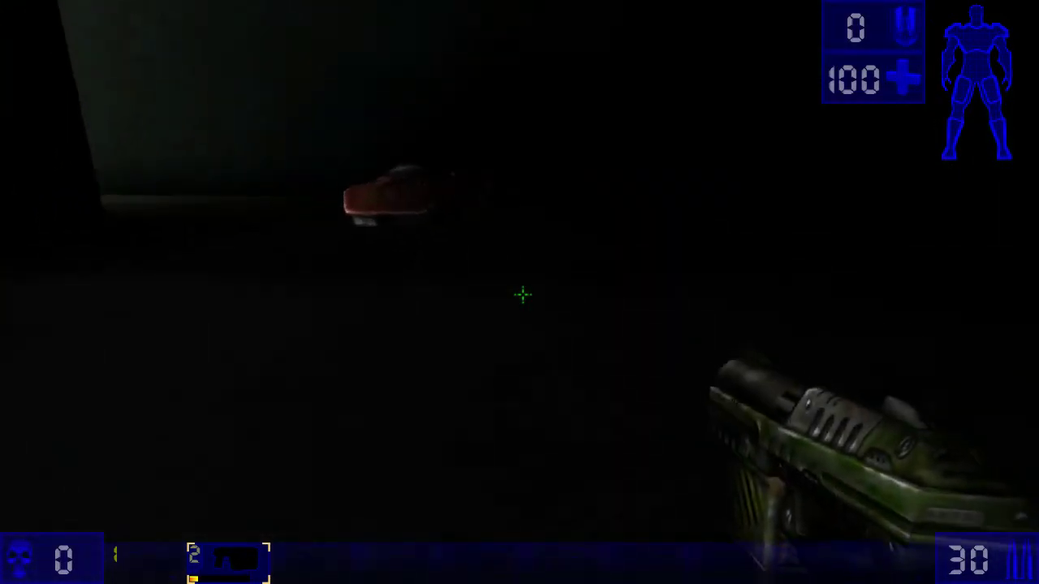
pyautogui.press('w')
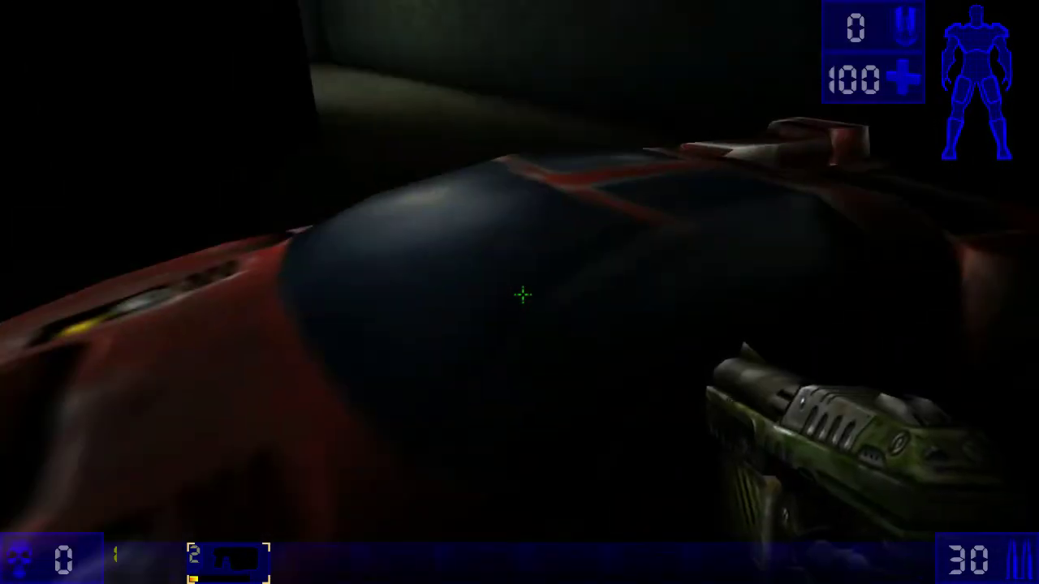
pyautogui.press('s')
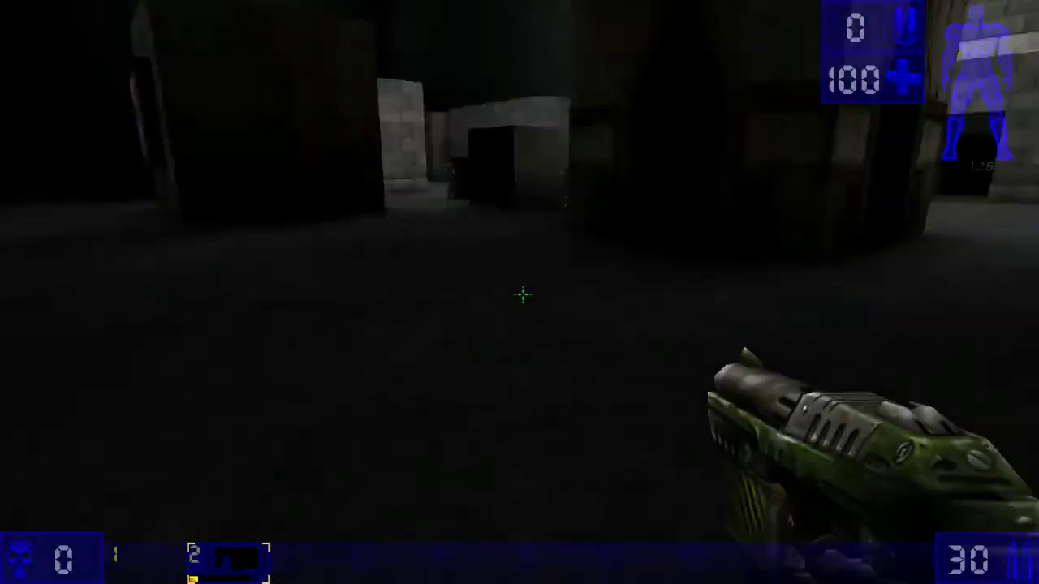
# Approach the box with the lit screen, then exit back to the editor.
pyautogui.press('w')
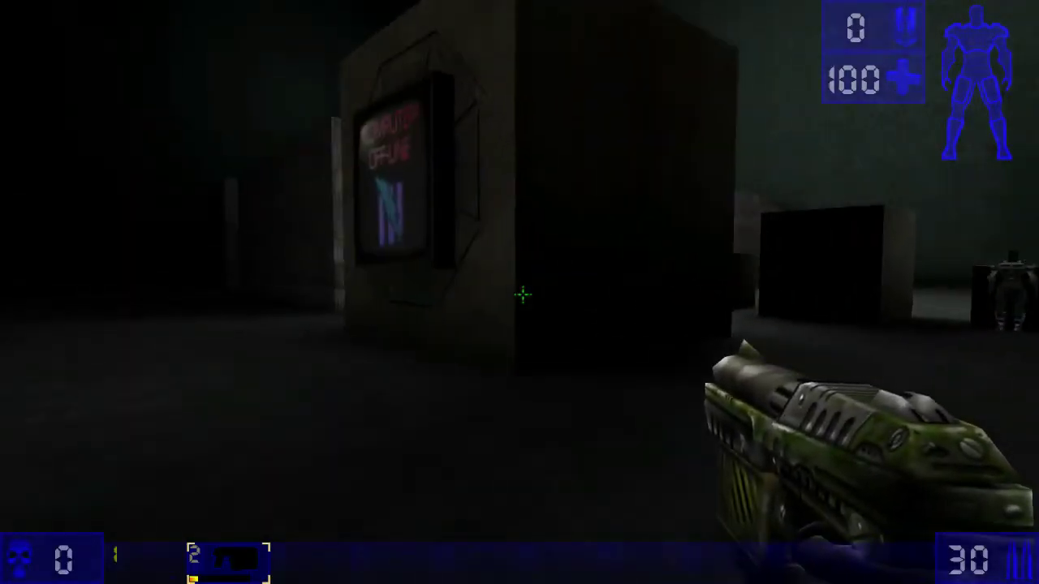
pyautogui.press('w')
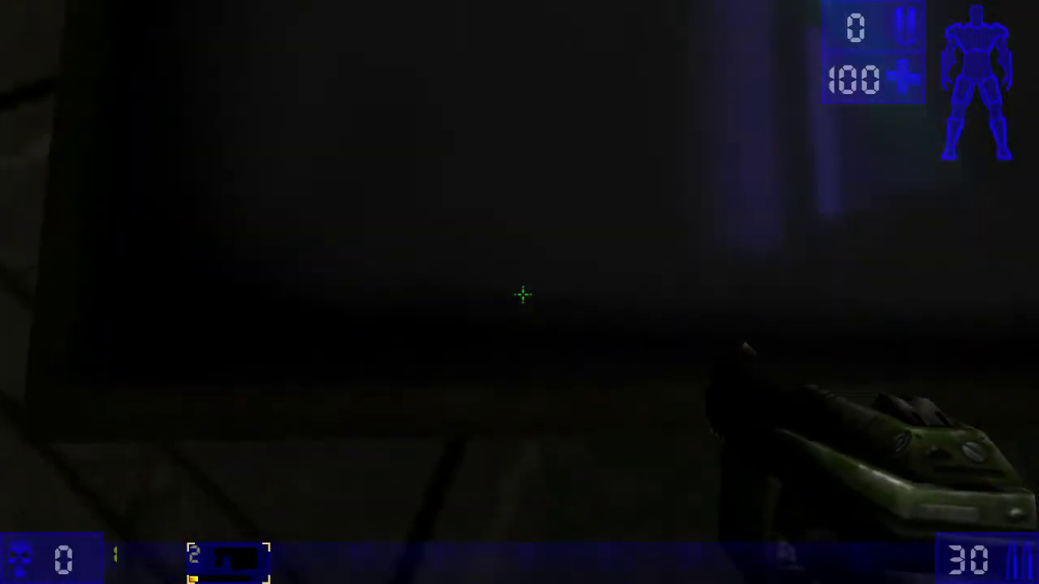
pyautogui.press('s')
pyautogui.press('Escape')
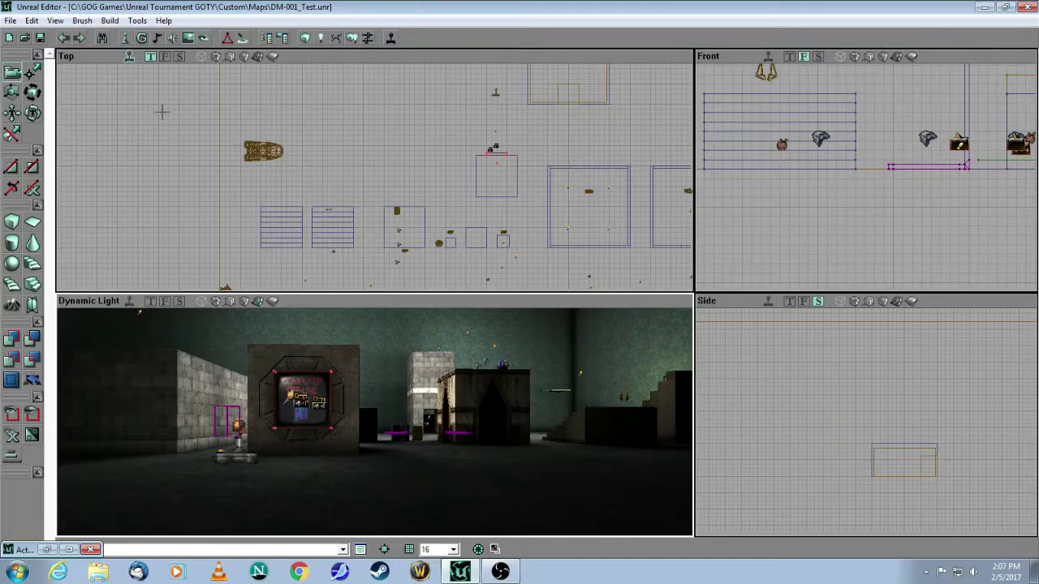
# Open Level Properties, expand Audio, and open the Music browser from the Song row.
pyautogui.click(55, 21)
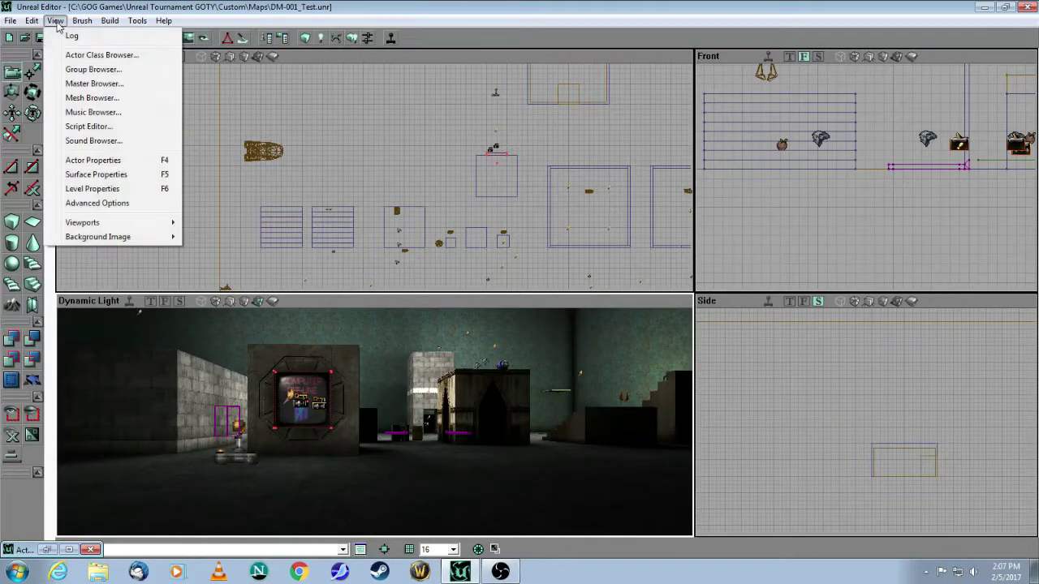
pyautogui.click(88, 192)
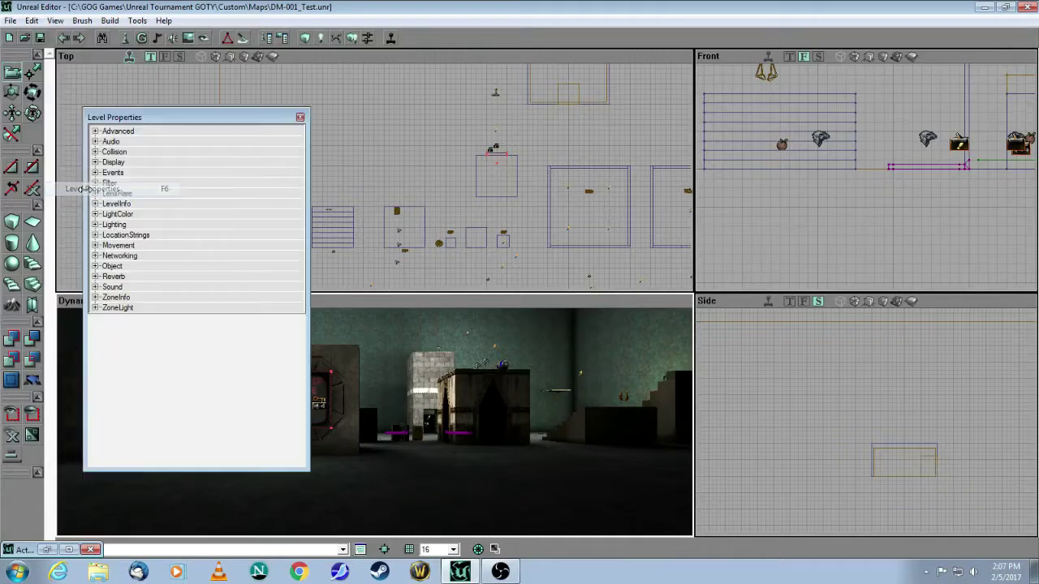
pyautogui.click(95, 142)
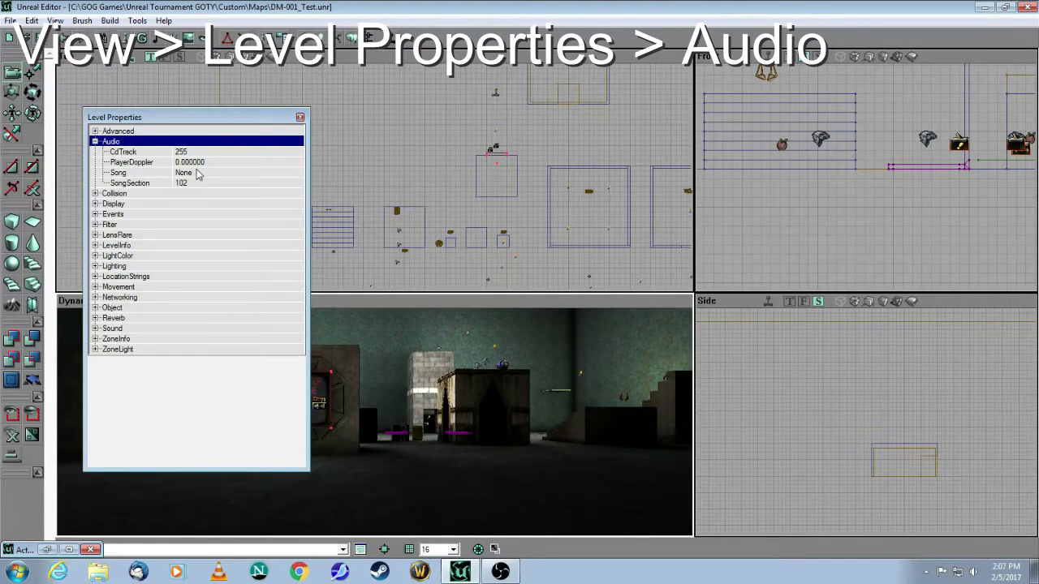
pyautogui.click(203, 175)
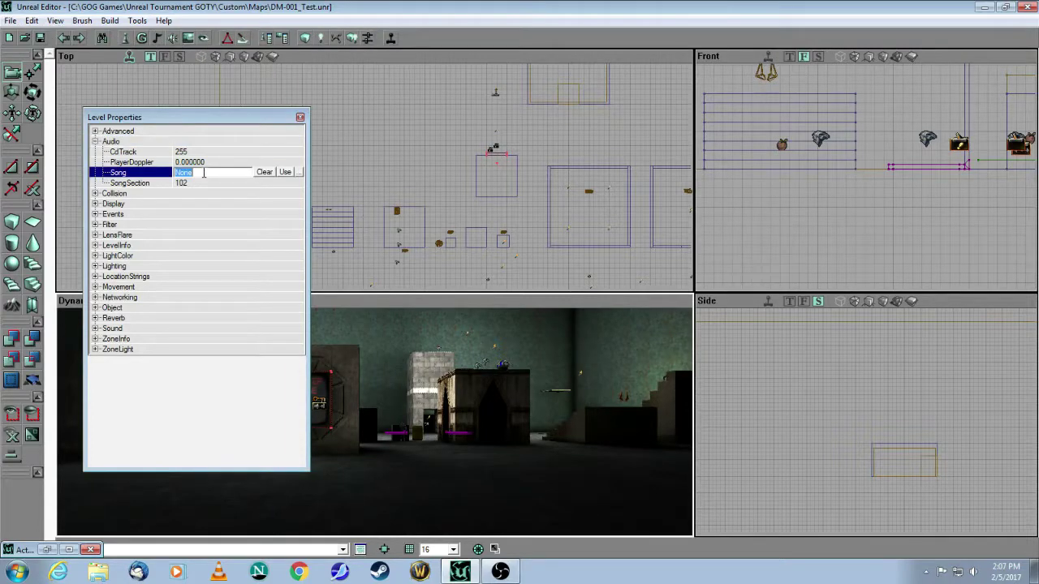
pyautogui.click(297, 173)
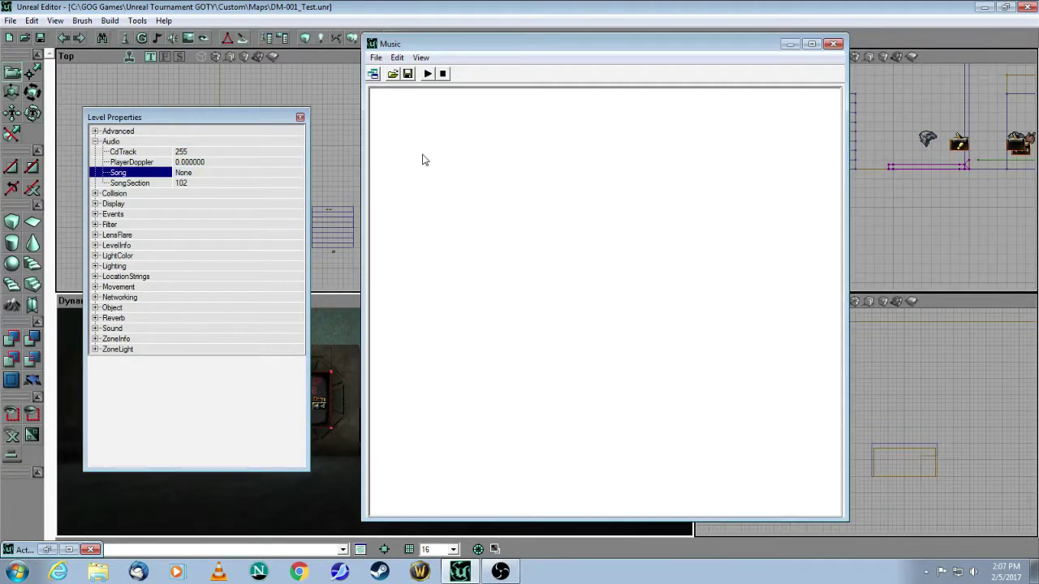
# Load the SaveMe.umx music package into the Music browser.
pyautogui.click(376, 59)
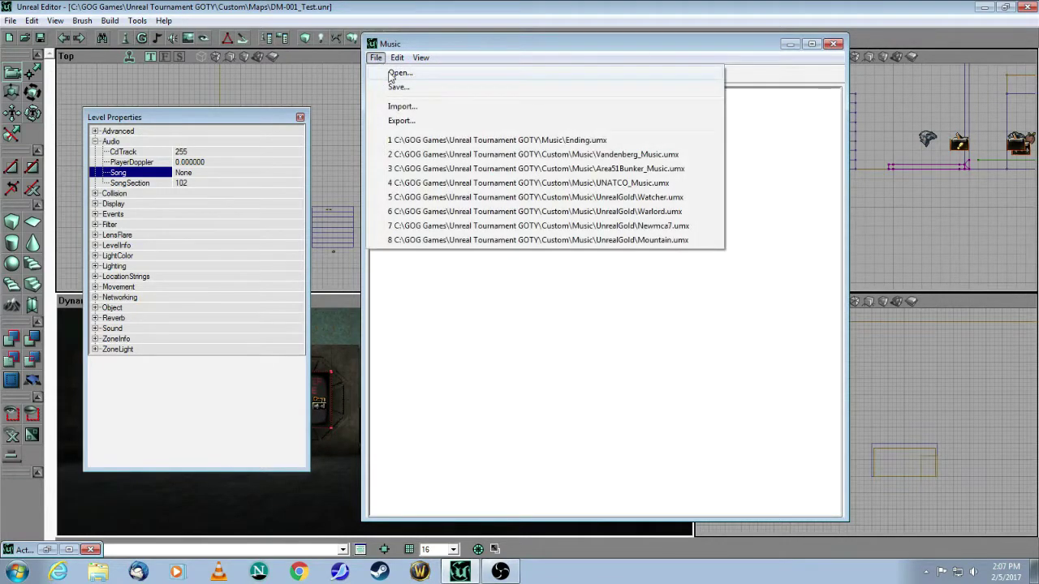
pyautogui.click(388, 73)
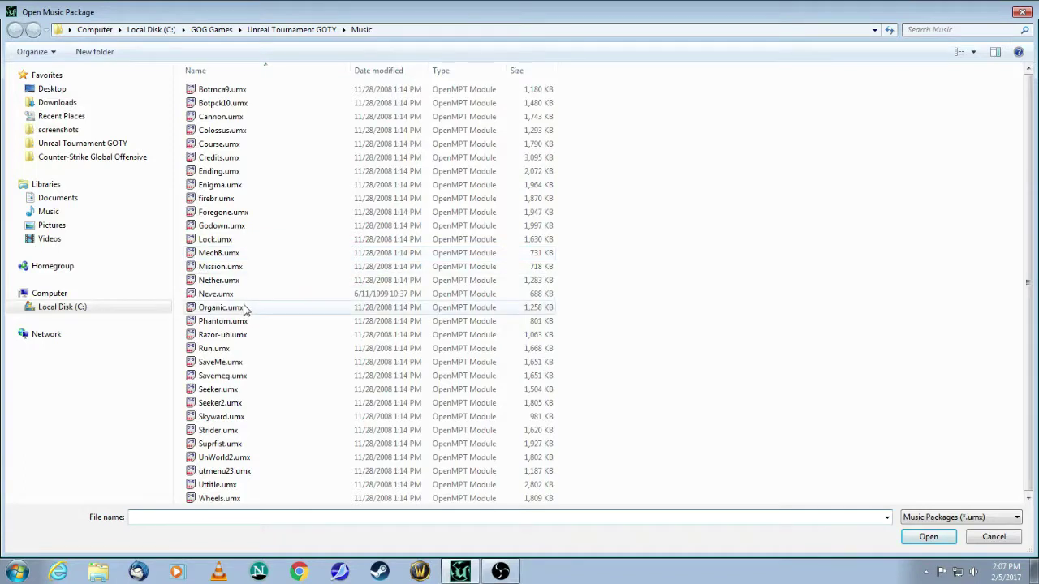
pyautogui.click(223, 363)
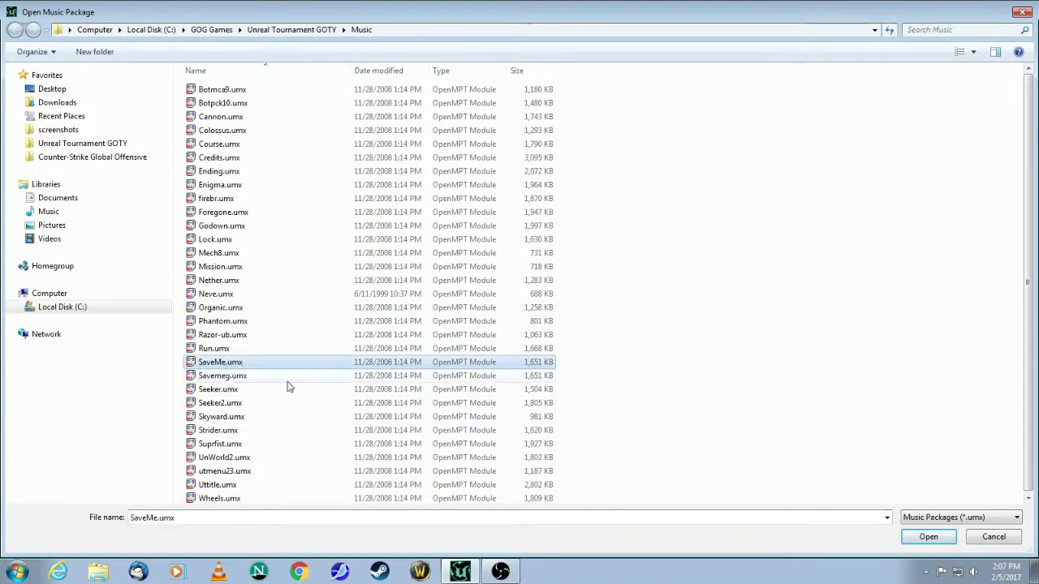
pyautogui.click(928, 538)
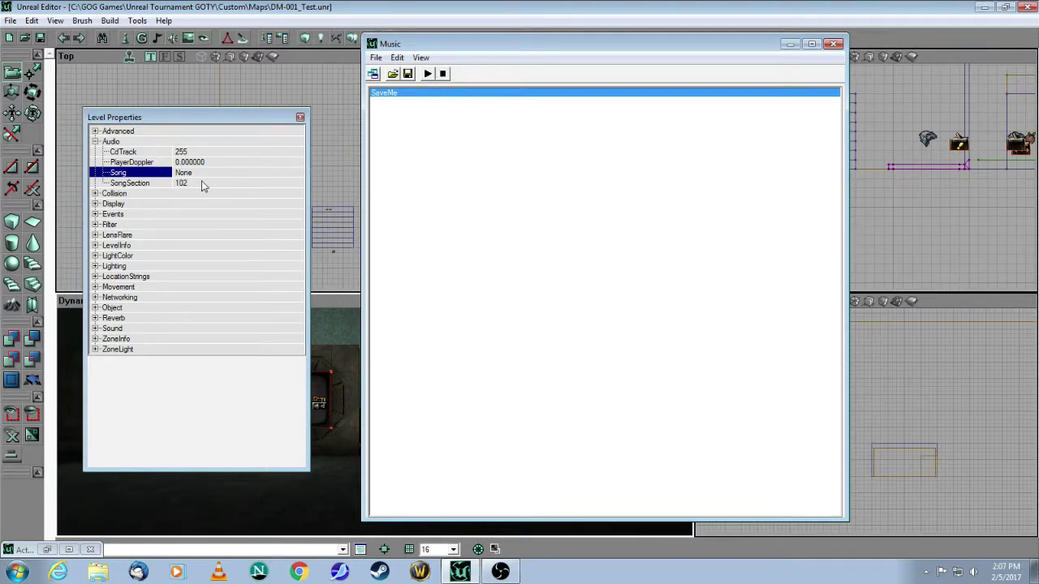
# Set the level Song to SaveMe and close Level Properties and the Music browser.
pyautogui.click(225, 172)
pyautogui.click(286, 176)
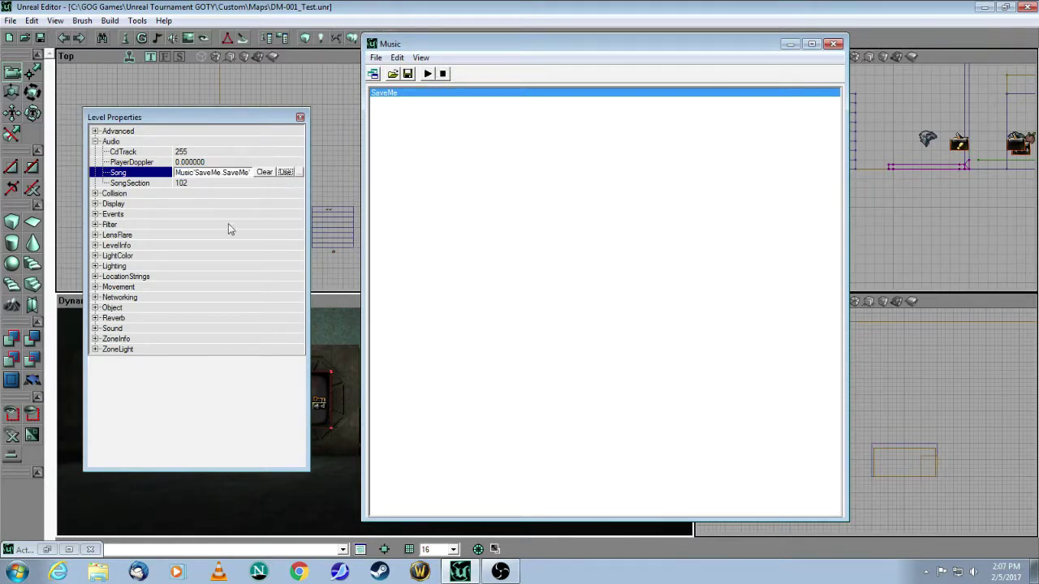
pyautogui.click(228, 224)
pyautogui.click(300, 120)
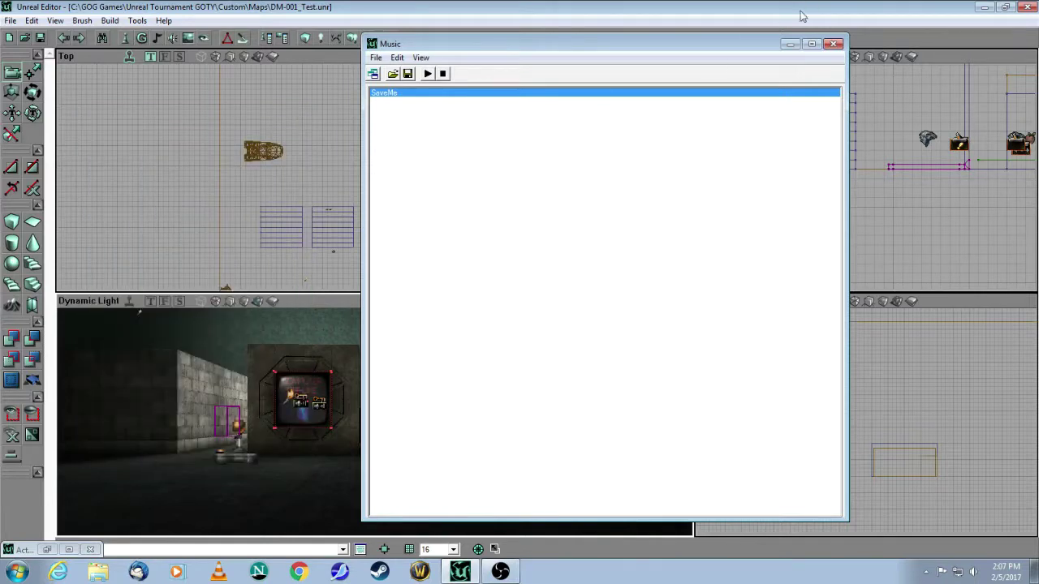
pyautogui.click(834, 43)
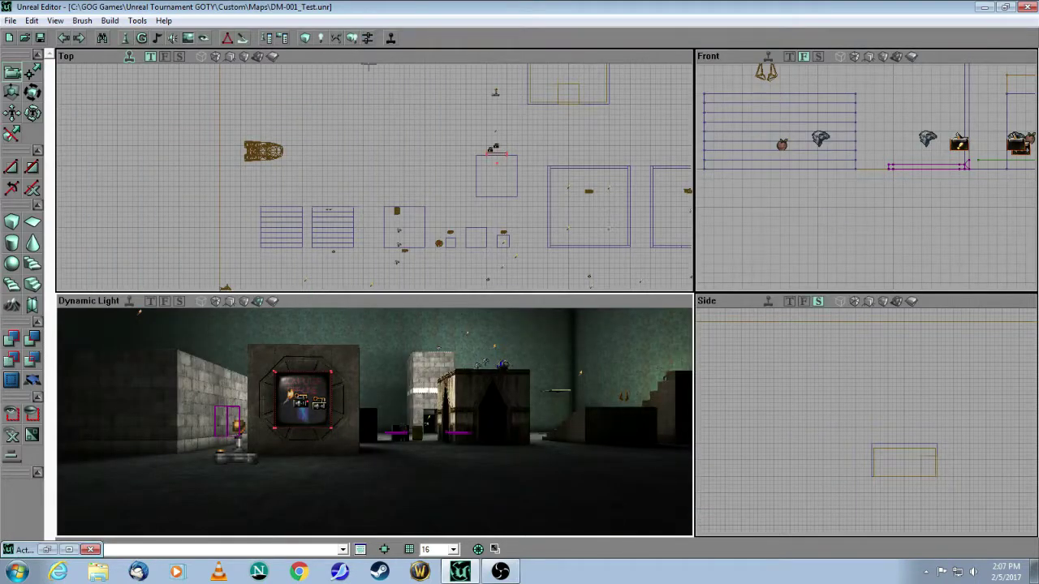
# Rebuild and play the map, walking past the stair block toward the glowing sign.
pyautogui.click(351, 38)
pyautogui.click(390, 38)
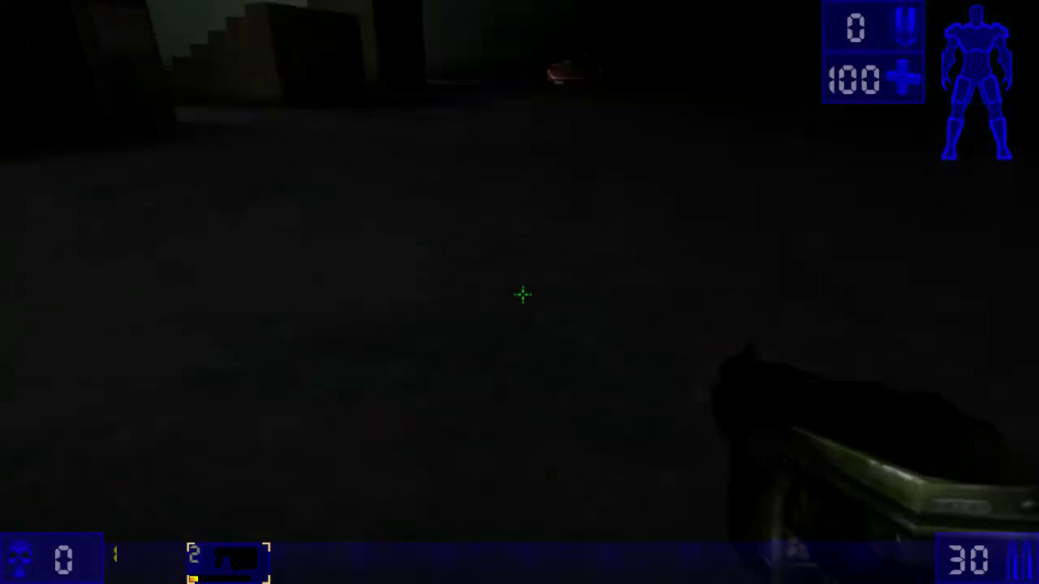
pyautogui.press('w')
pyautogui.press('w')
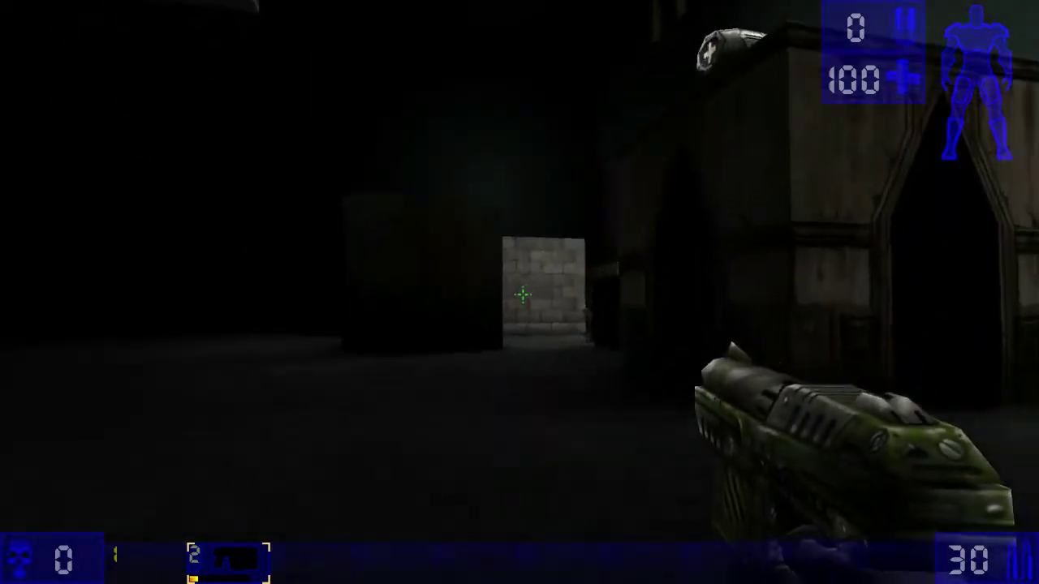
pyautogui.press('w')
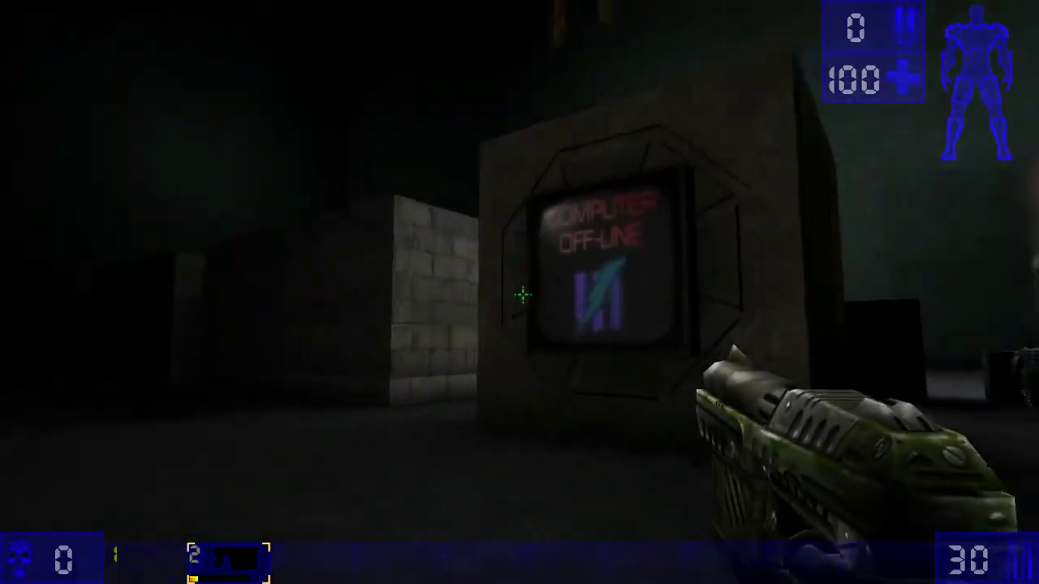
# Quit the game from the Escape menu and confirm.
pyautogui.press('Escape')
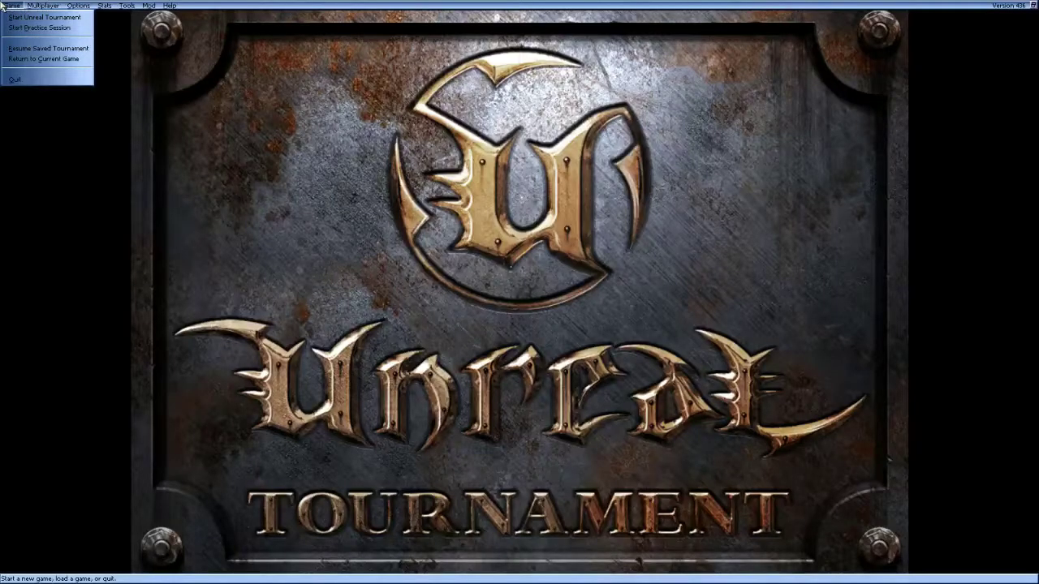
pyautogui.click(11, 81)
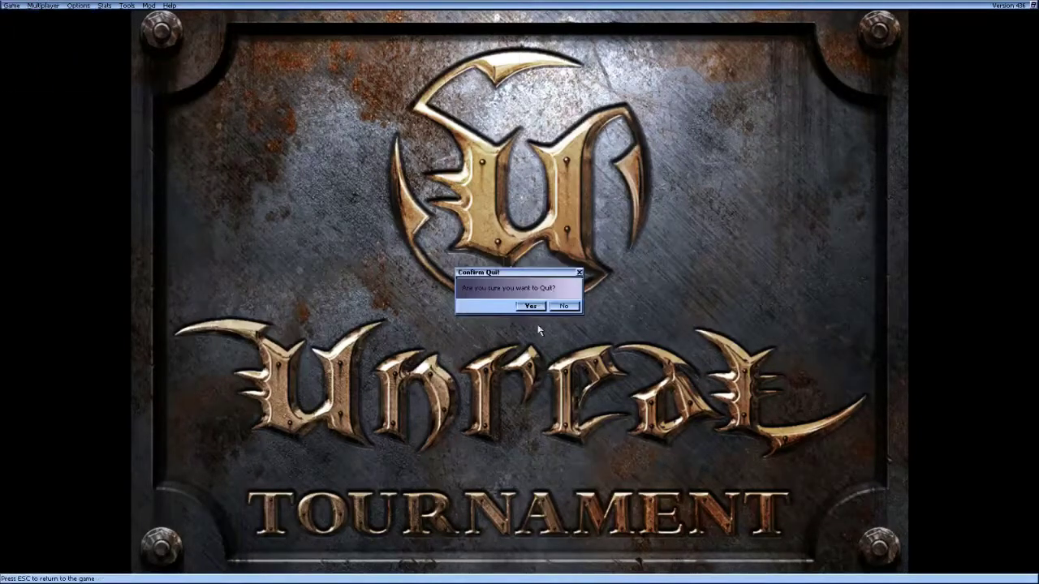
pyautogui.click(533, 312)
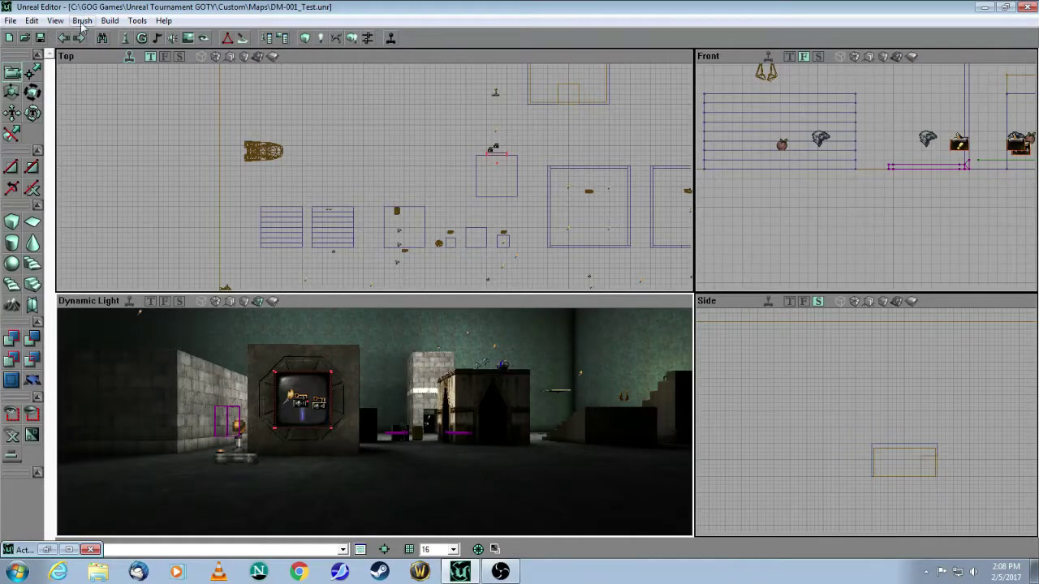
# Fly the perspective camera up close to the COMPUTER OFF-LINE wall screen.
pyautogui.click(228, 273)
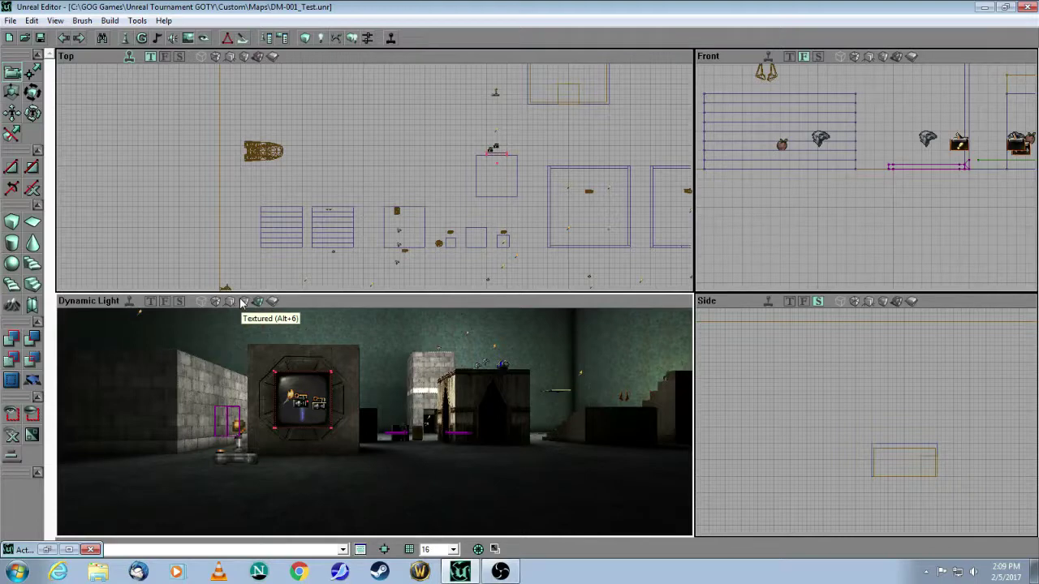
pyautogui.moveTo(341, 421); pyautogui.dragTo(357, 381)
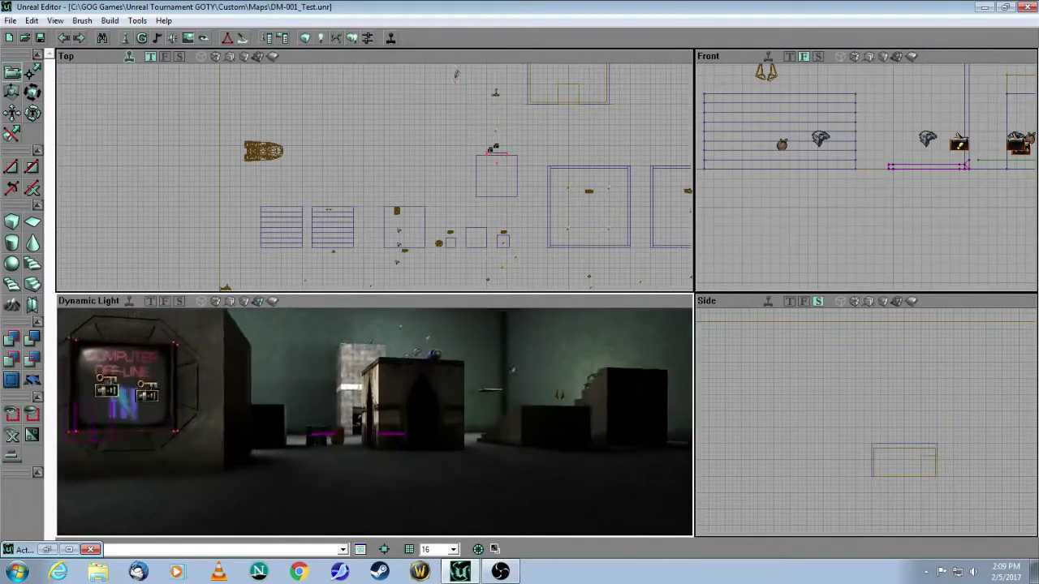